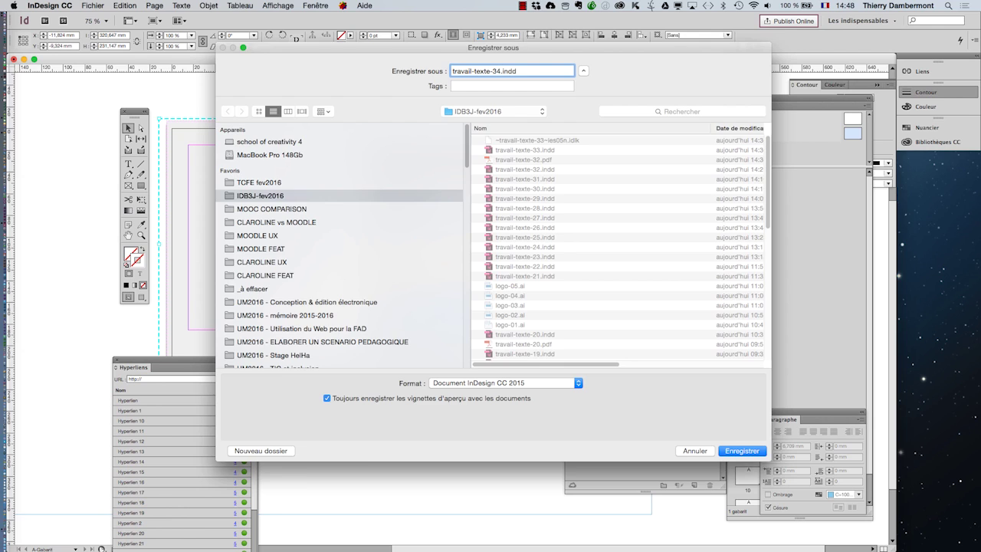
- Save the document as travail-texte-34.indd and export all its pages as travail-texte-34.pdf in Adobe PDF (impression) format
key(Return)
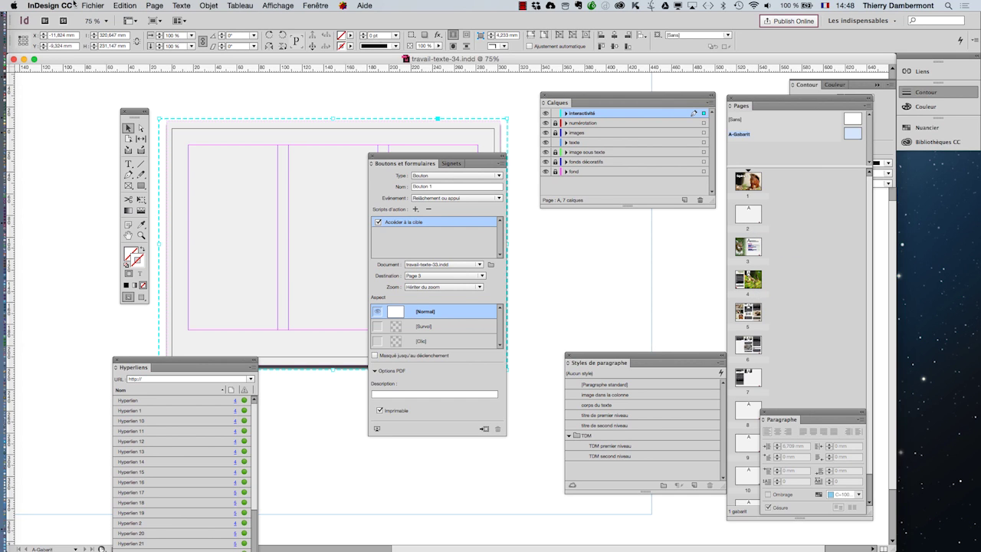
click(105, 6)
click(142, 181)
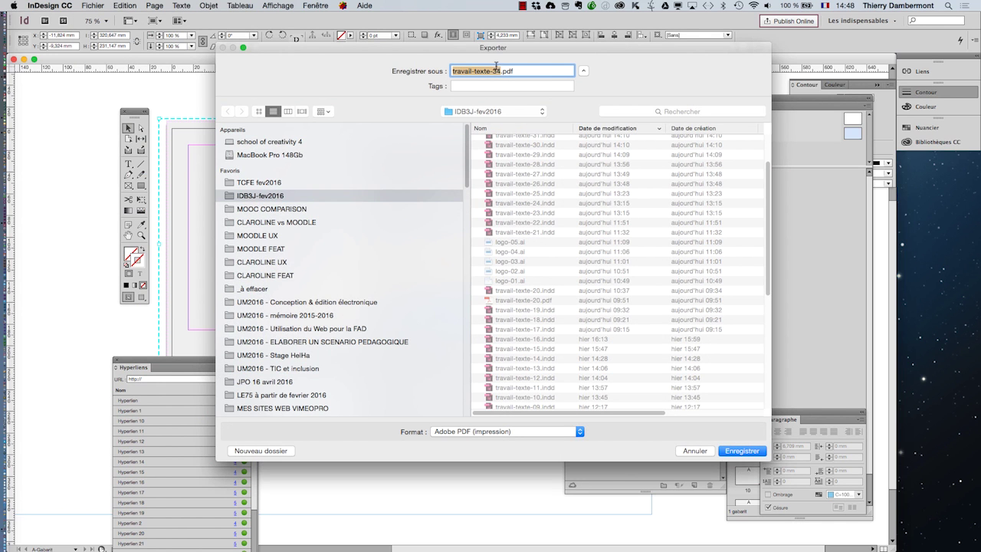
click(731, 453)
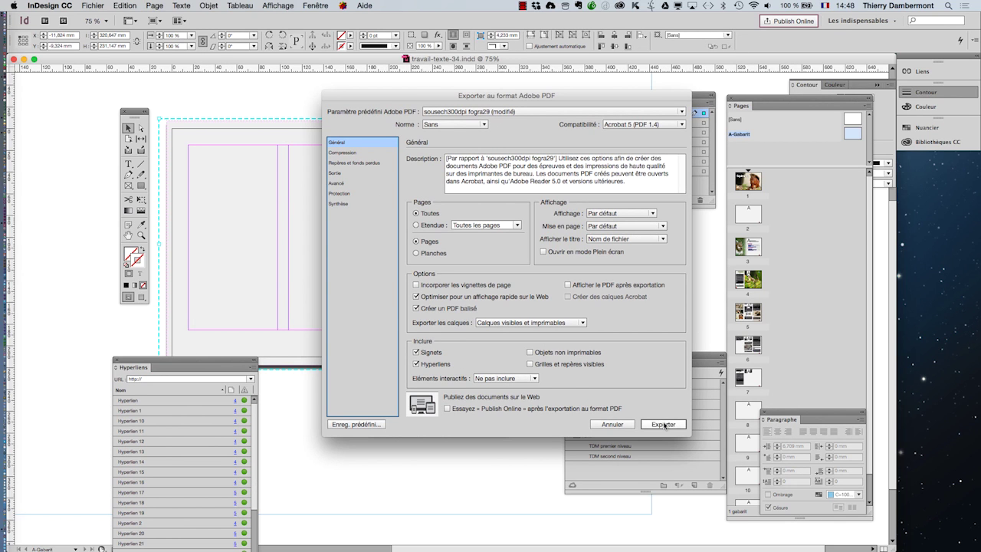
click(663, 425)
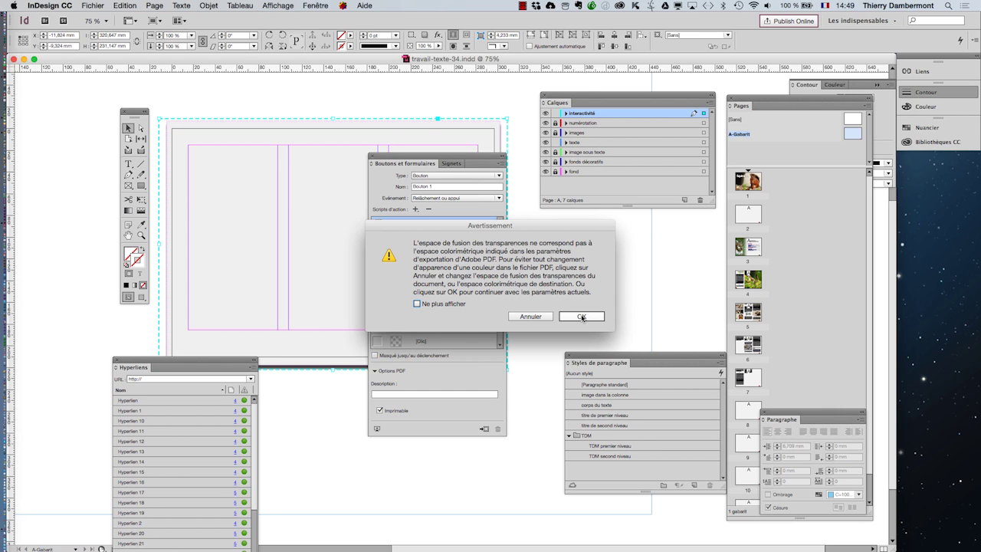
click(582, 317)
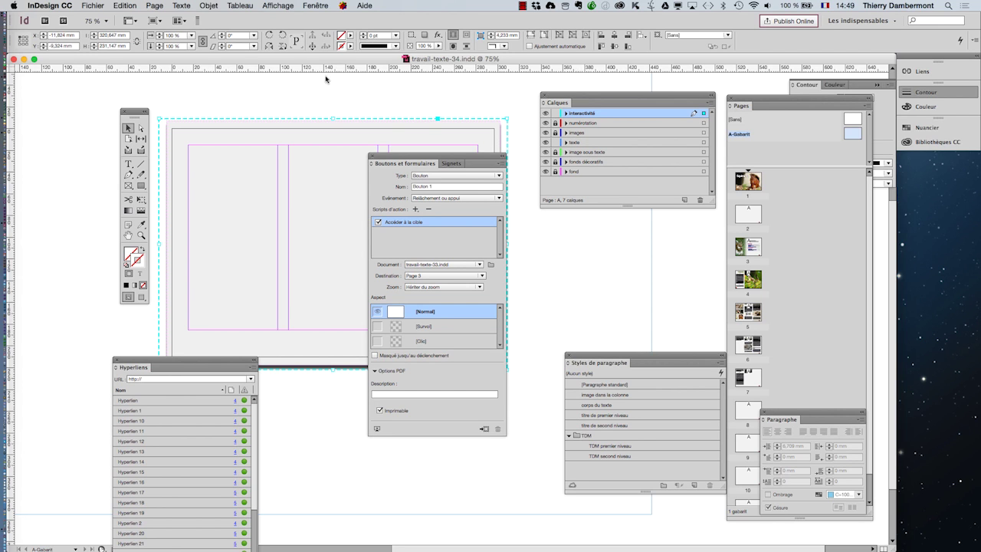
- Open travail-texte-34.pdf from the IDB3J-fev2016 folder in Finder and look through its pages, examining printer's marks and page buttons
key(super+Tab)
key(super+Tab)
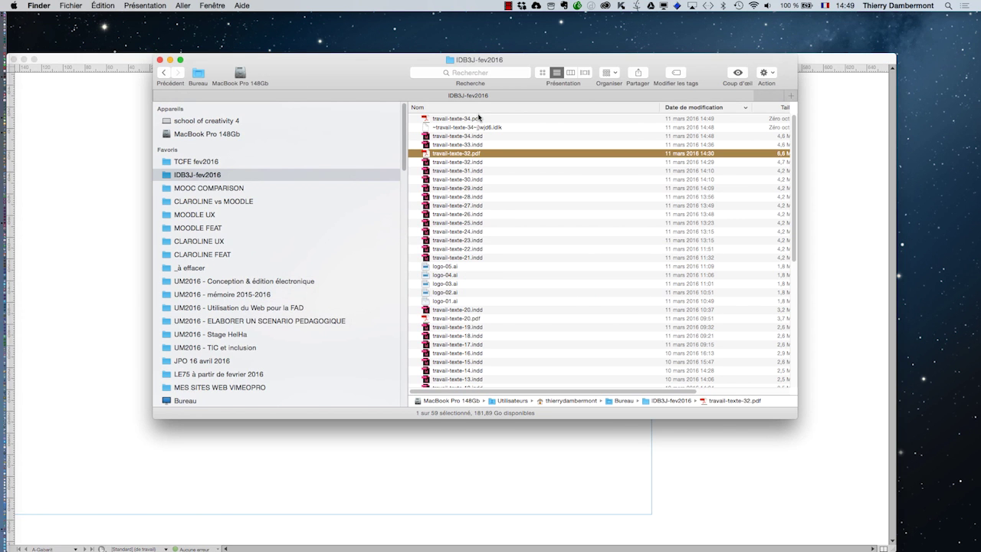
double_click(478, 118)
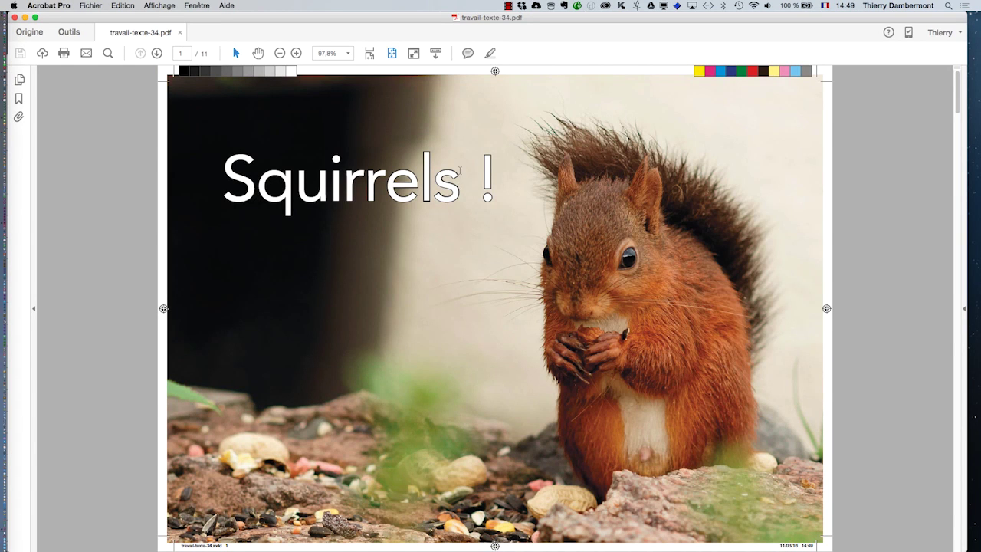
scroll(309, 166, down, 5)
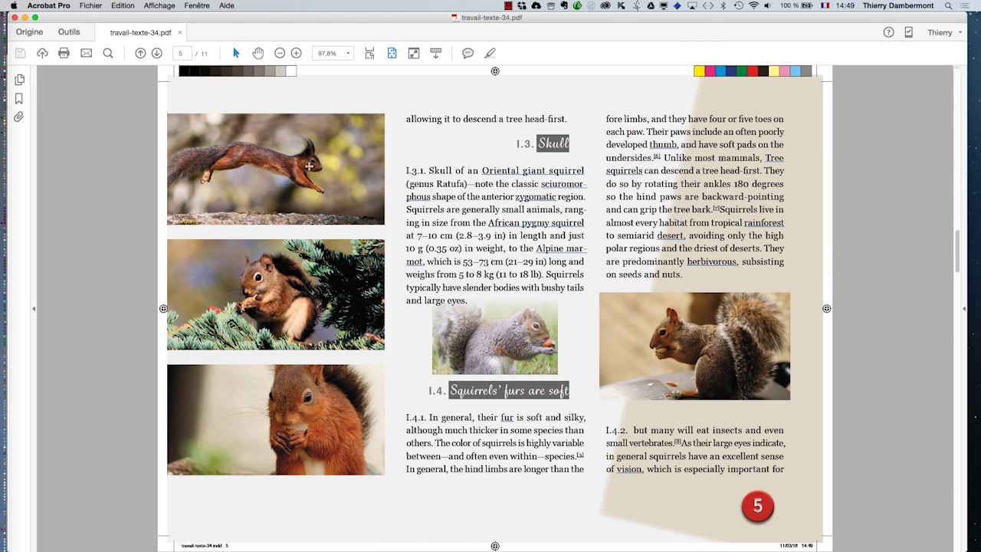
scroll(514, 196, up, 5)
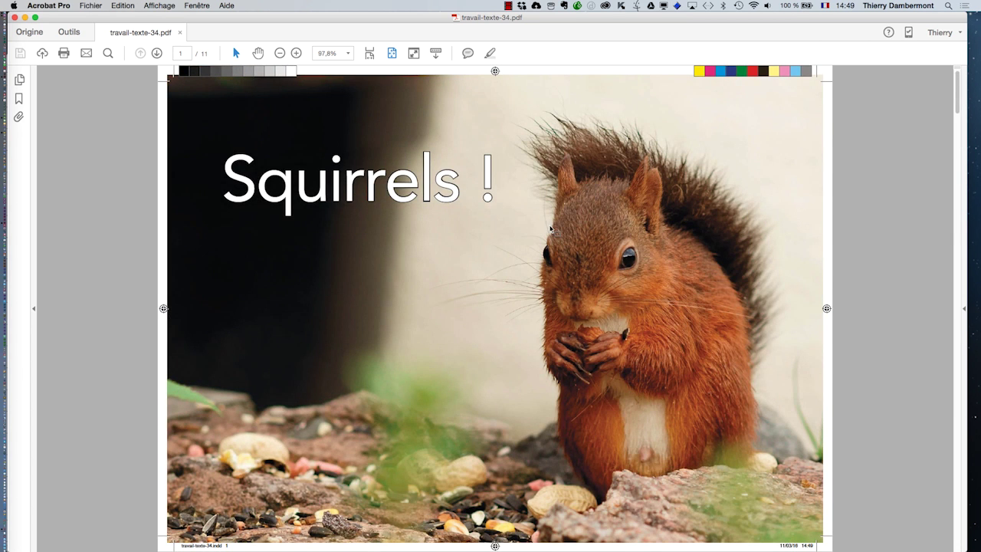
scroll(595, 252, down, 5)
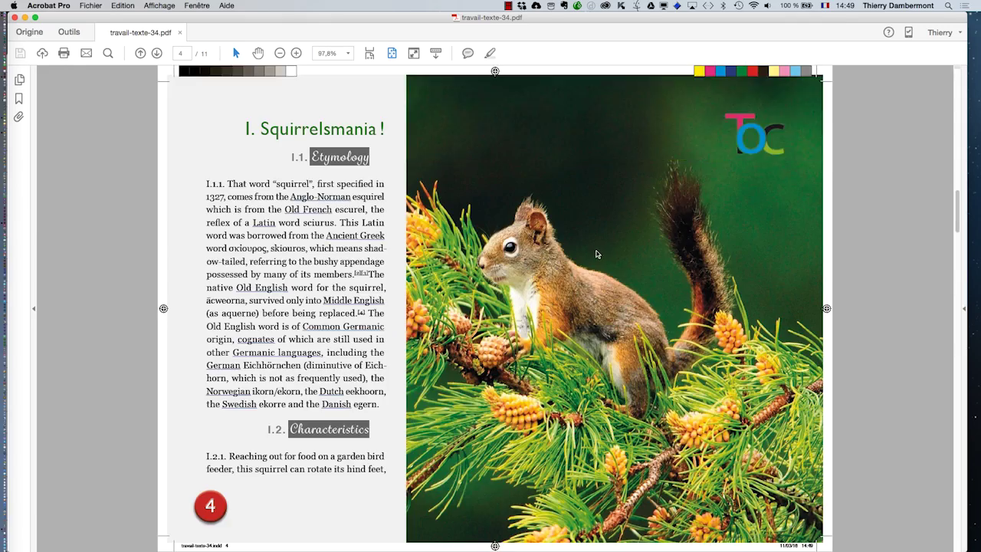
scroll(595, 249, down, 5)
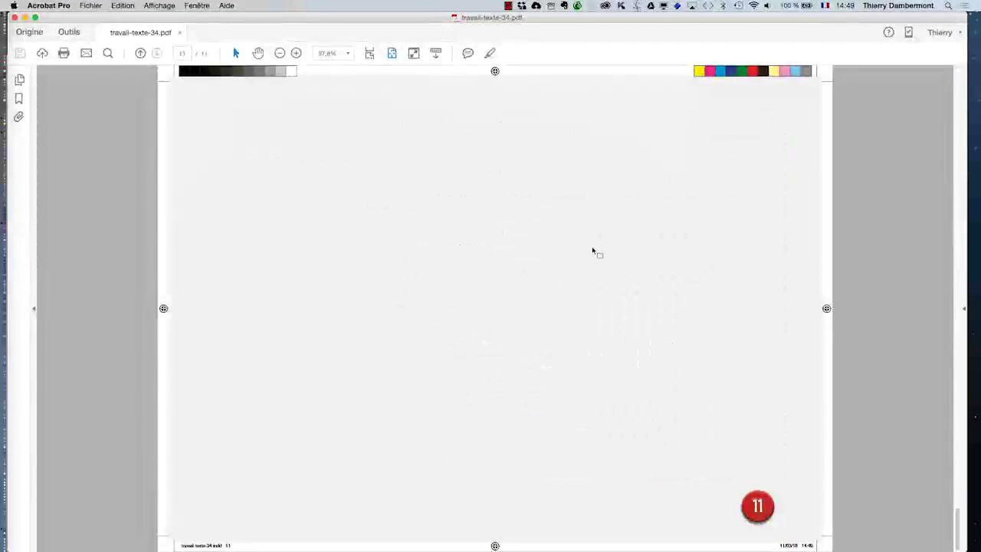
scroll(592, 253, up, 10)
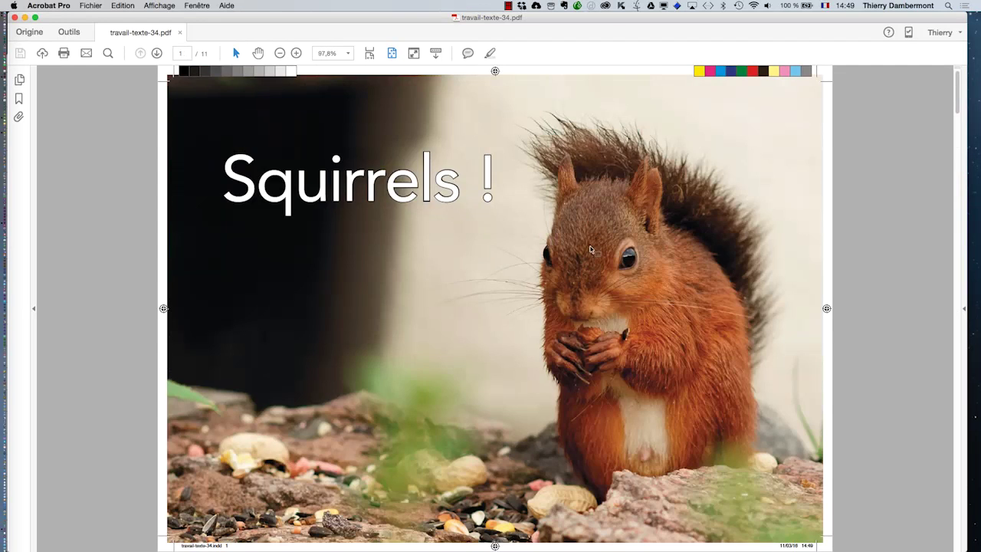
- Quit Acrobat Pro and return to the document in InDesign
click(60, 5)
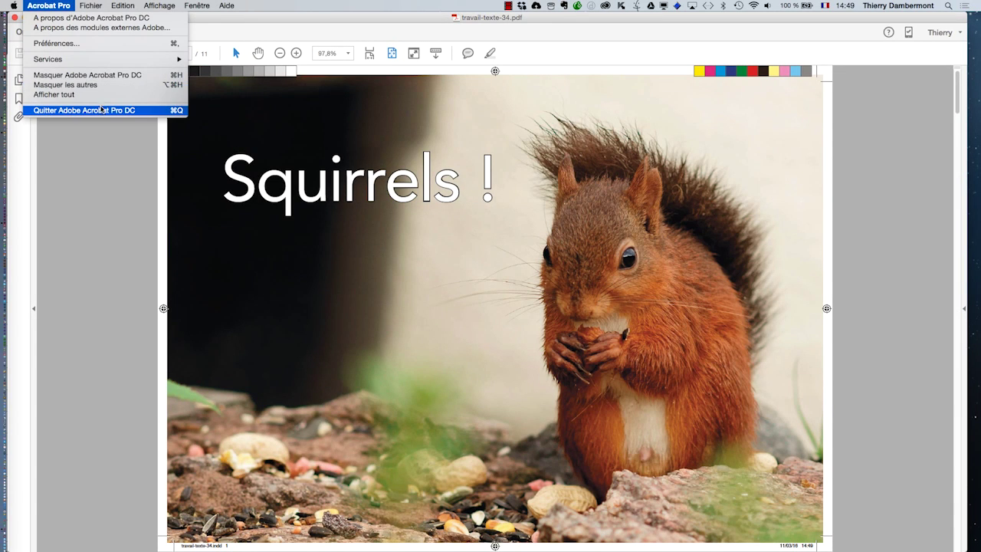
click(104, 112)
key(super+Tab)
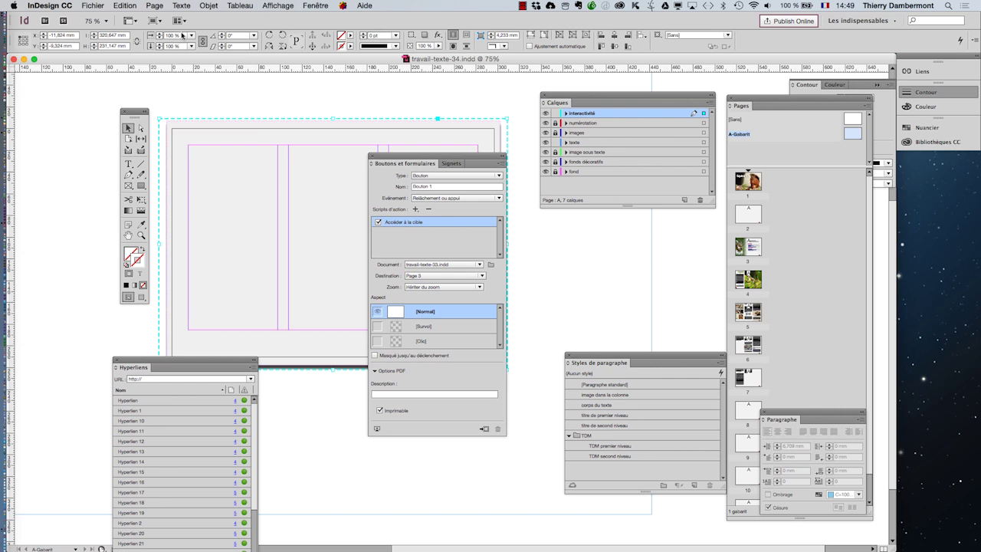
- Export the document in Adobe PDF (interactif) format with all pages, replacing the existing travail-texte-34.pdf
click(92, 6)
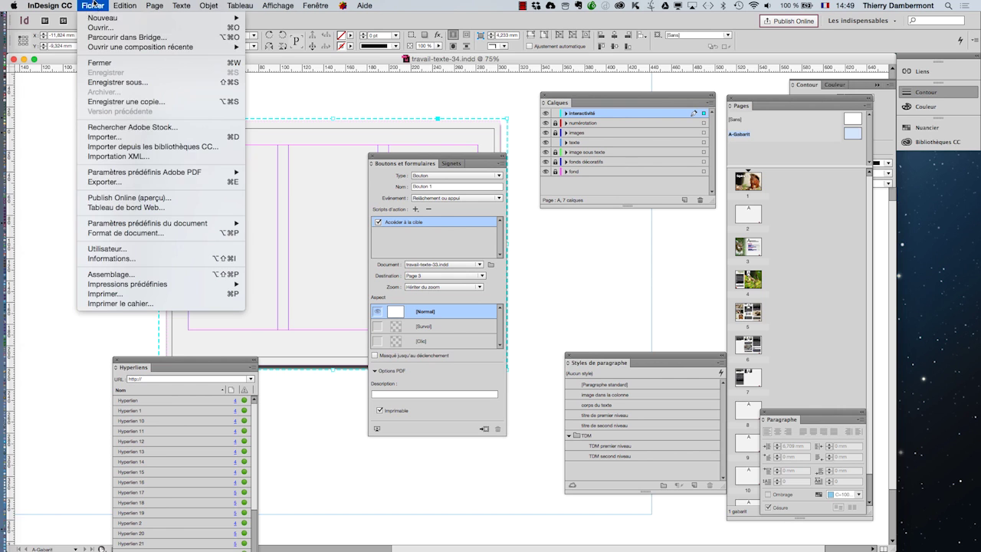
click(151, 181)
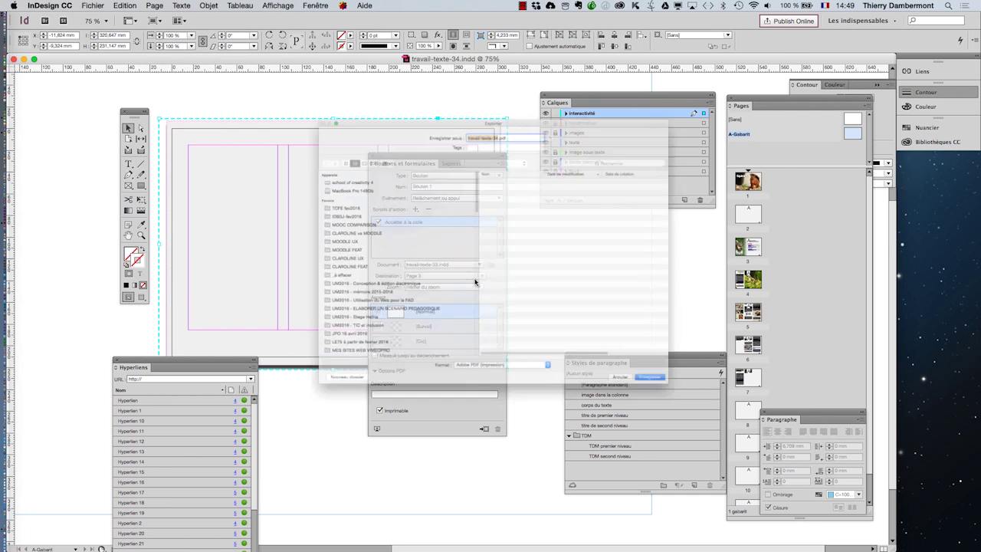
click(529, 432)
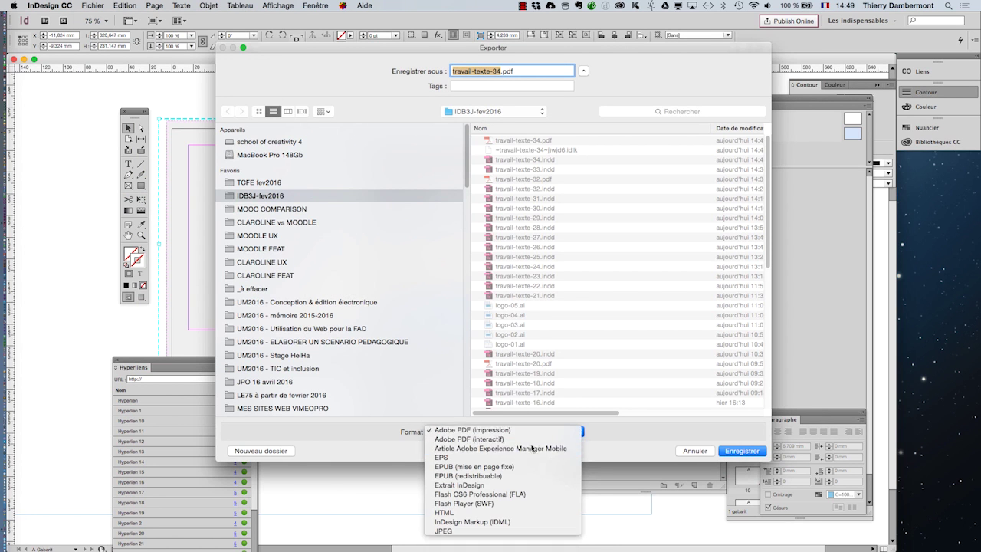
click(531, 433)
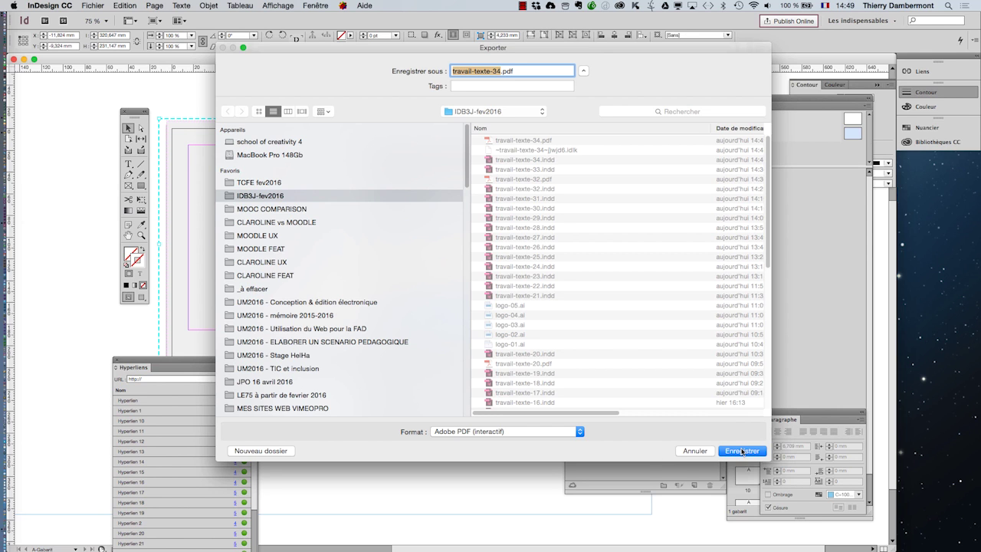
click(741, 452)
click(580, 124)
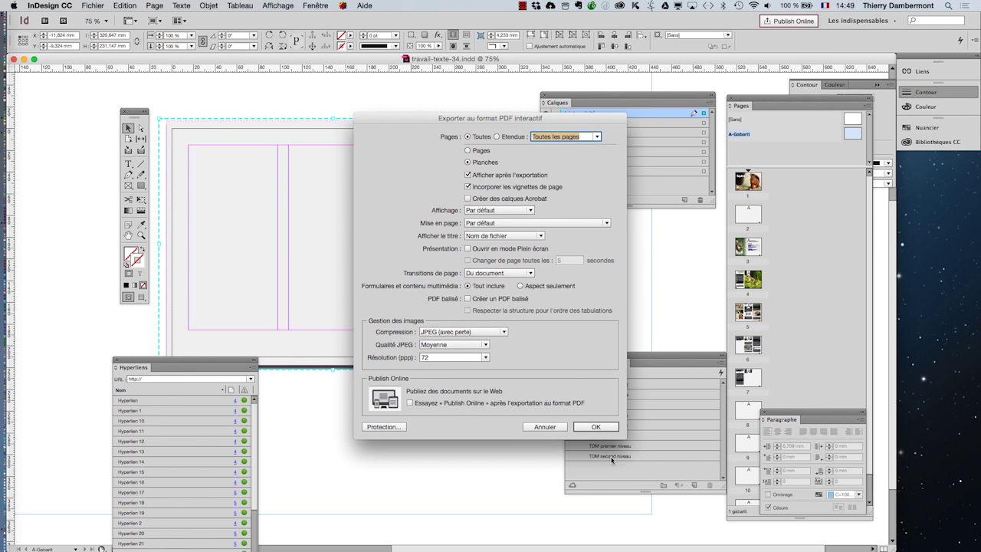
click(603, 426)
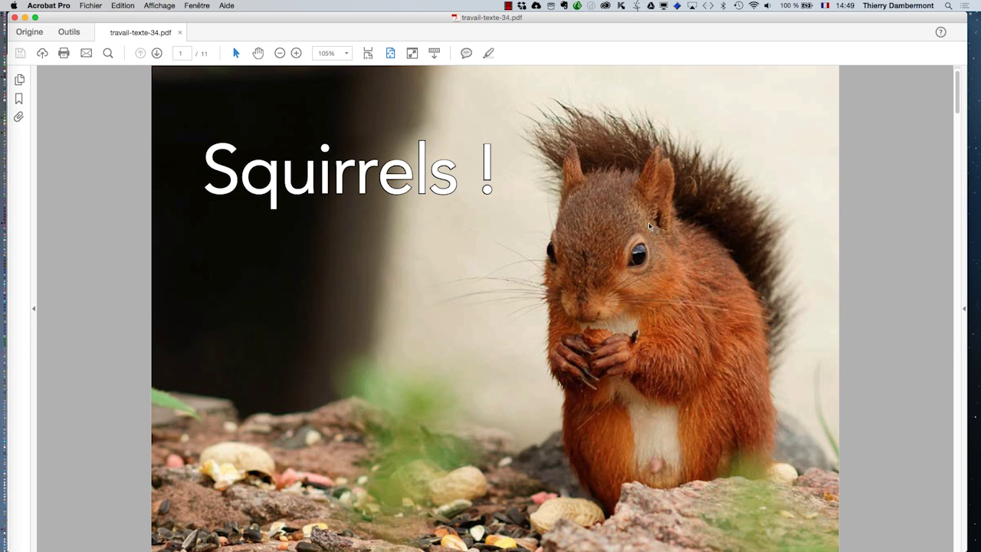
- Look through the interactive PDF from the cover to page 11 and back, examining page layout, links and page number buttons
scroll(398, 153, down, 4)
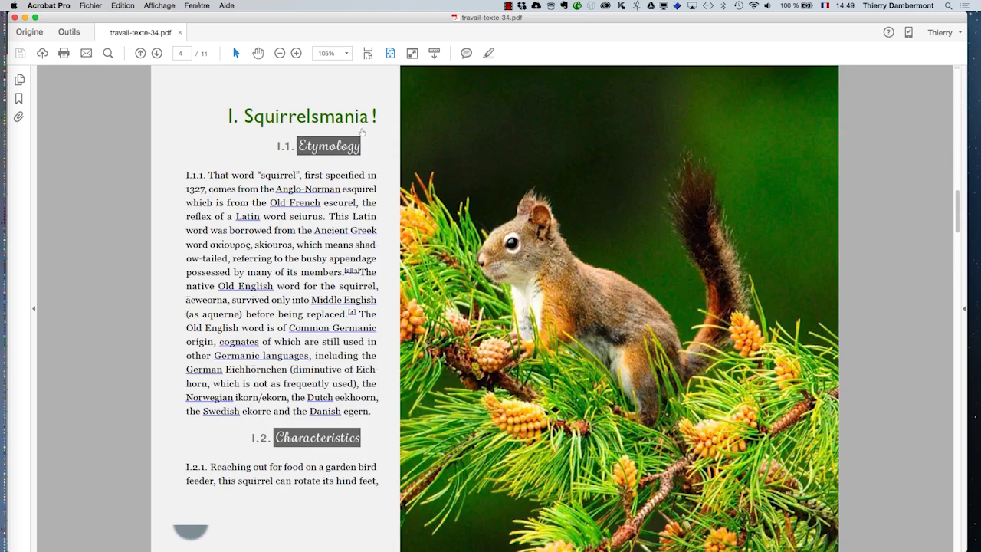
scroll(421, 188, up, 2)
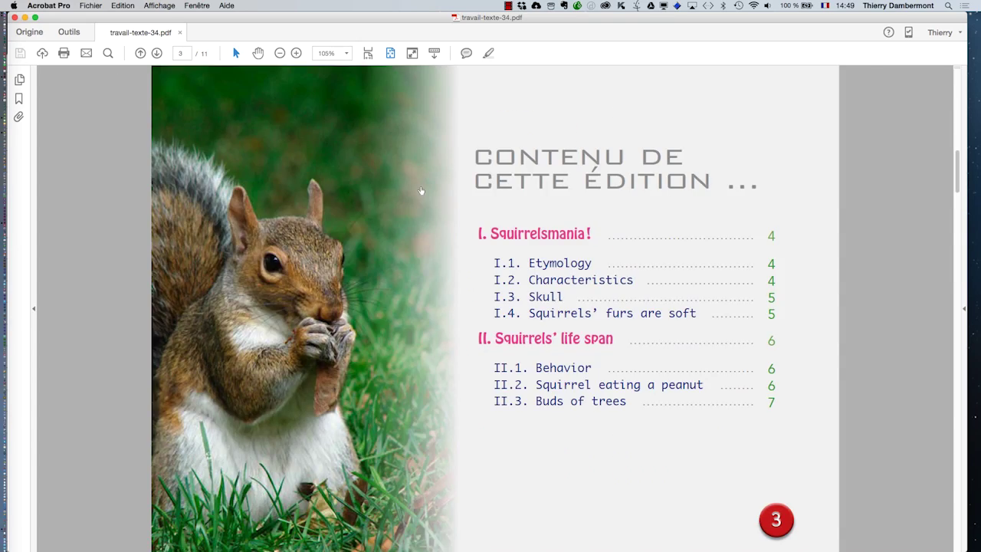
scroll(420, 190, down, 1)
scroll(420, 190, up, 1)
scroll(420, 190, down, 3)
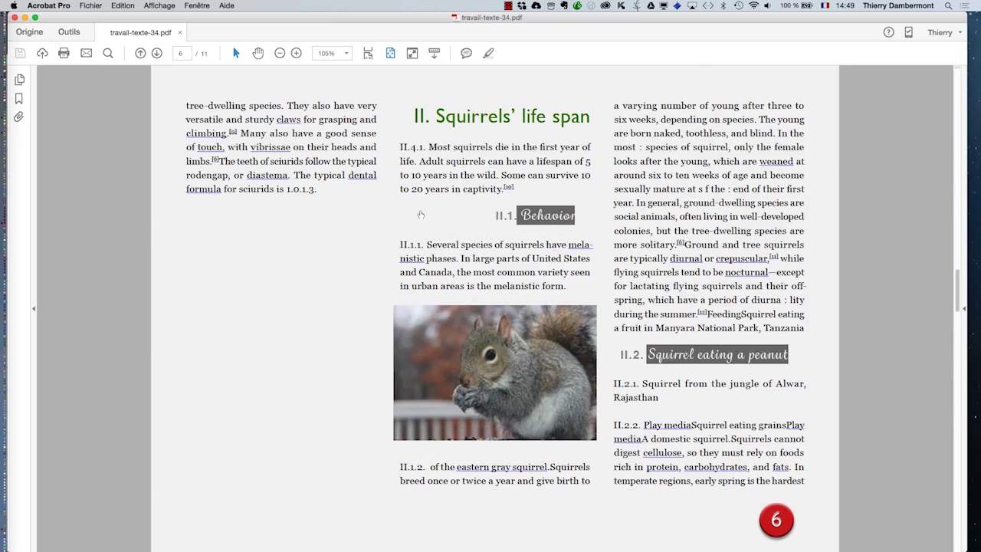
scroll(420, 215, up, 3)
scroll(420, 214, down, 1)
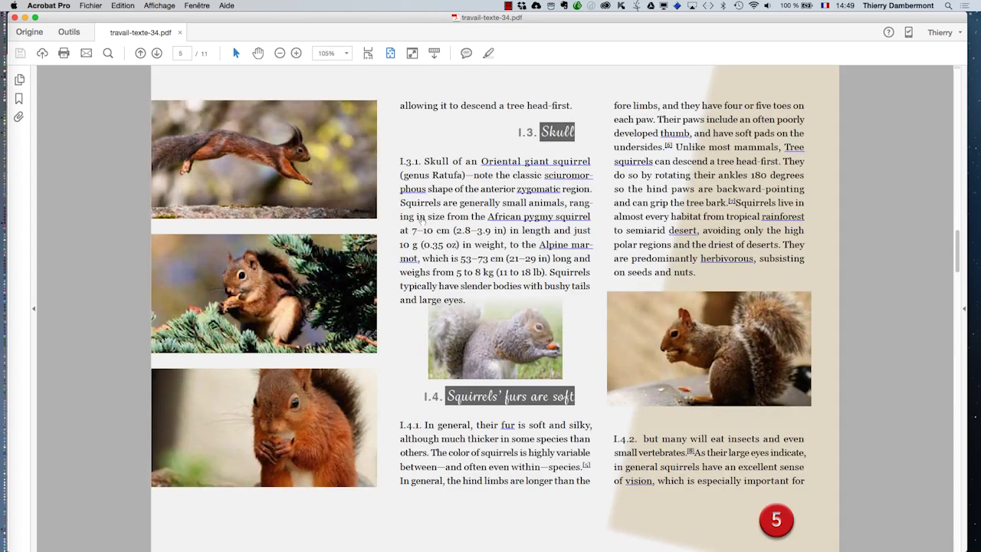
scroll(421, 222, up, 1)
scroll(421, 221, down, 5)
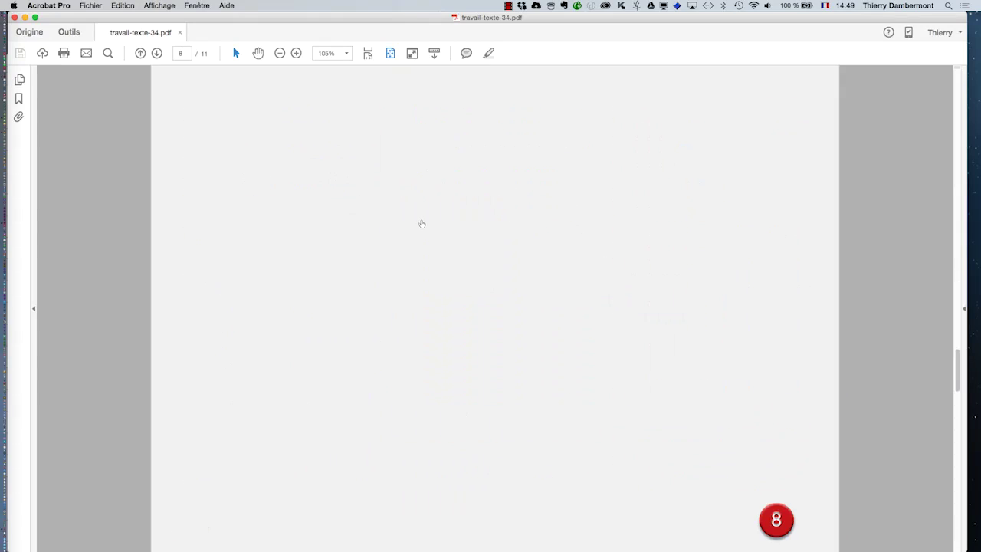
scroll(410, 267, up, 5)
scroll(414, 264, down, 4)
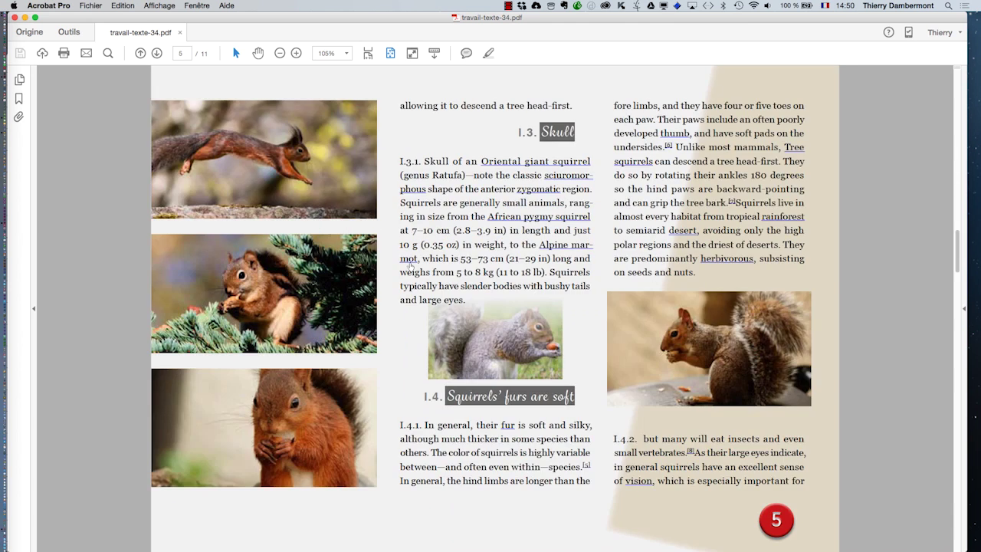
scroll(427, 269, down, 4)
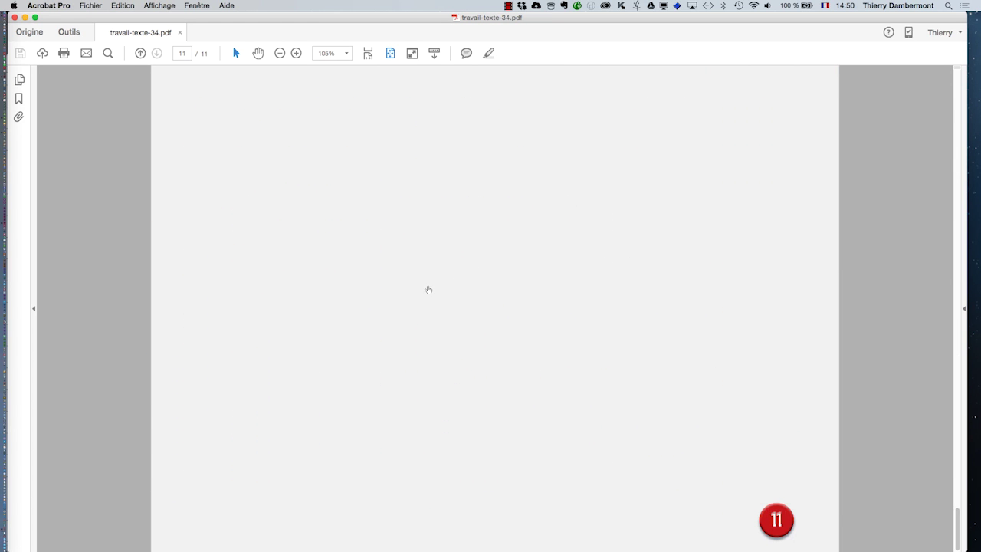
scroll(428, 290, up, 8)
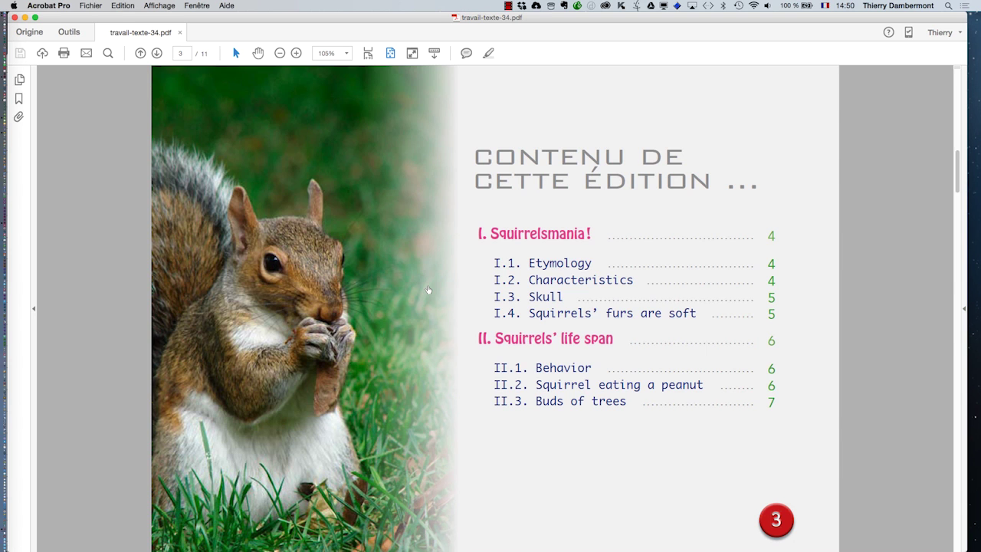
scroll(428, 289, up, 3)
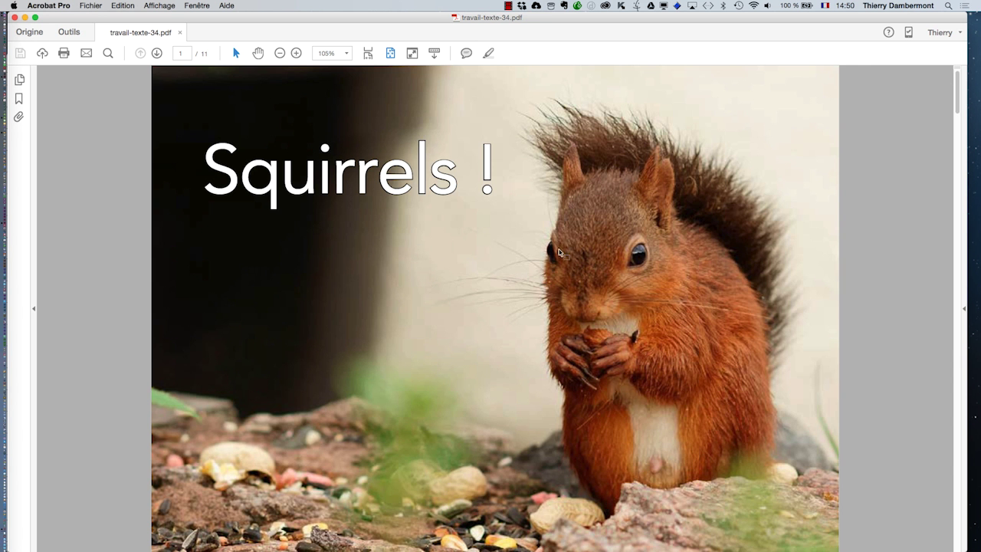
- Move back and forth between the cover, contents page and page 5, and close the PDF to return to InDesign
scroll(561, 259, down, 2)
scroll(562, 259, up, 2)
scroll(557, 256, down, 2)
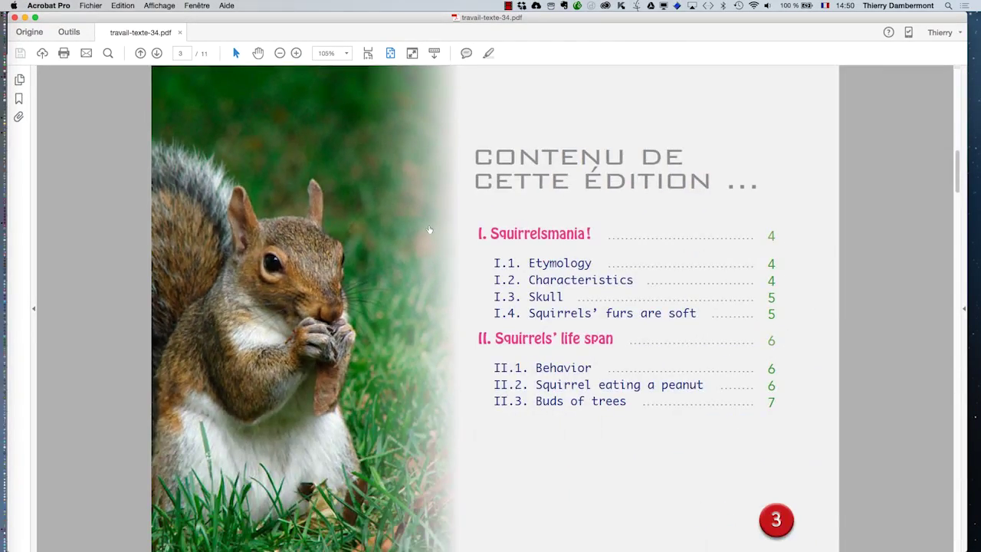
key(Right)
key(Right)
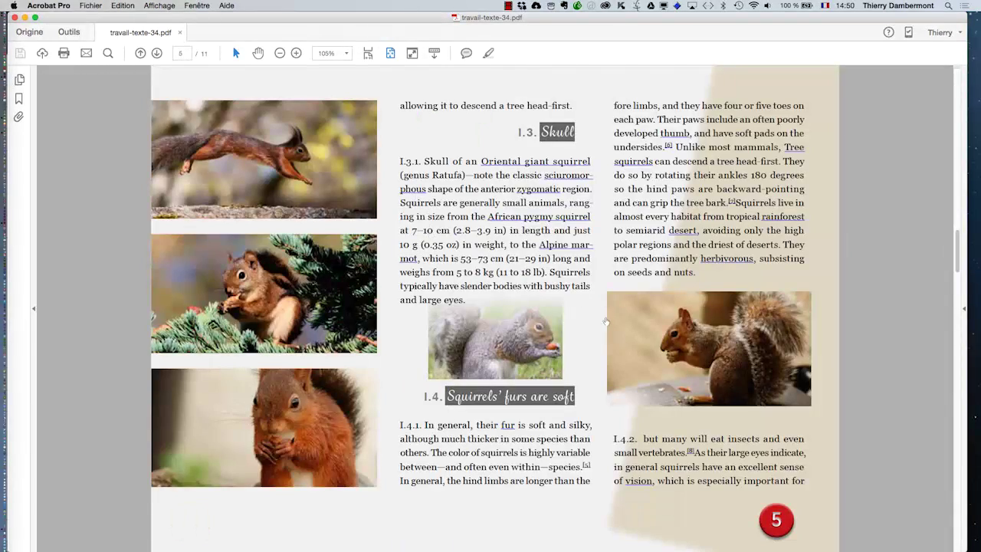
key(Left)
key(Left)
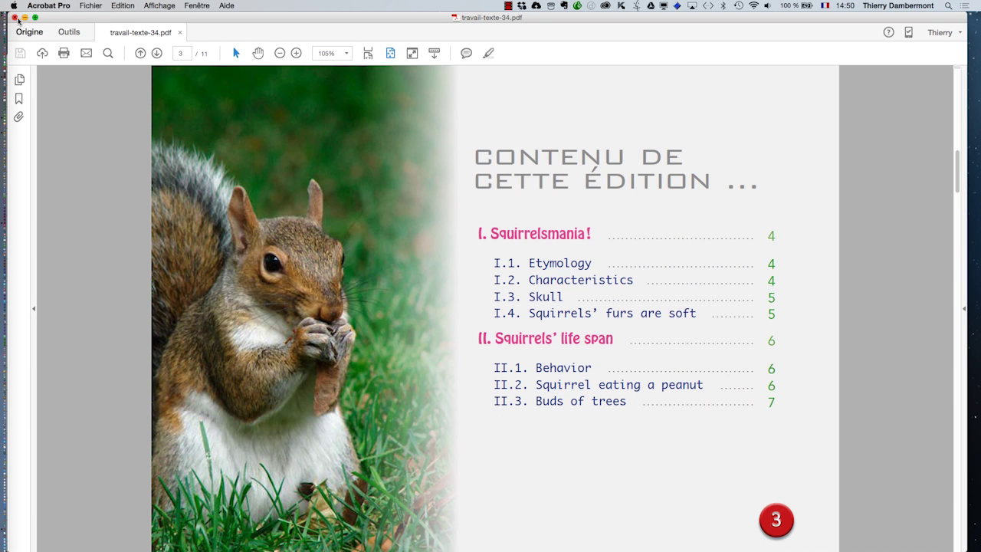
click(13, 17)
click(529, 278)
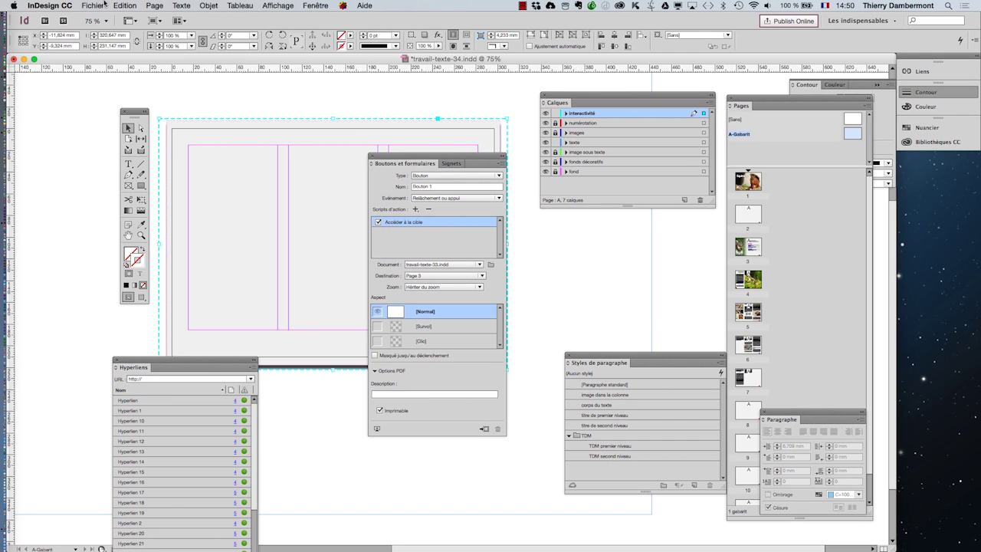
- Start an export of the document in Adobe PDF (impression) format, replacing the existing travail-texte-34.pdf
click(104, 4)
click(149, 182)
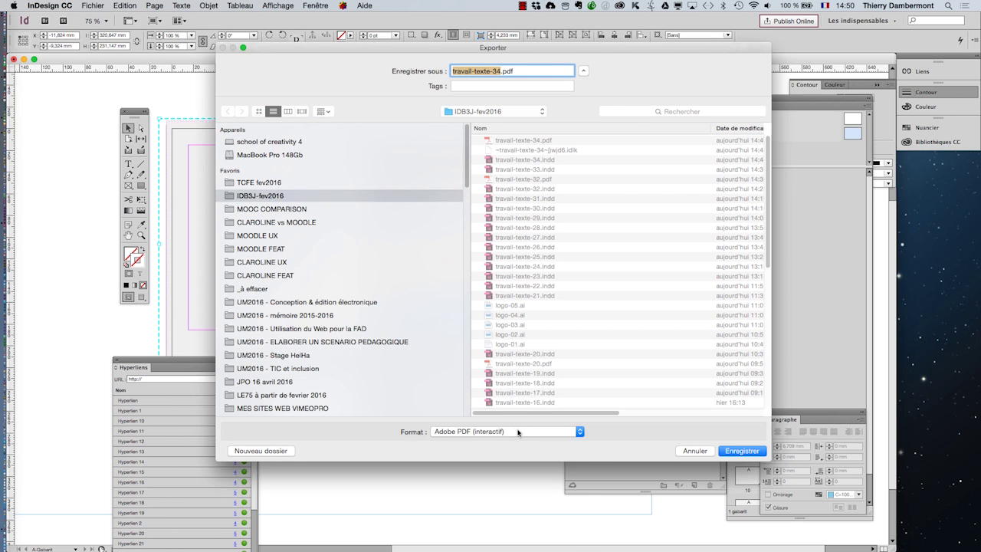
click(516, 431)
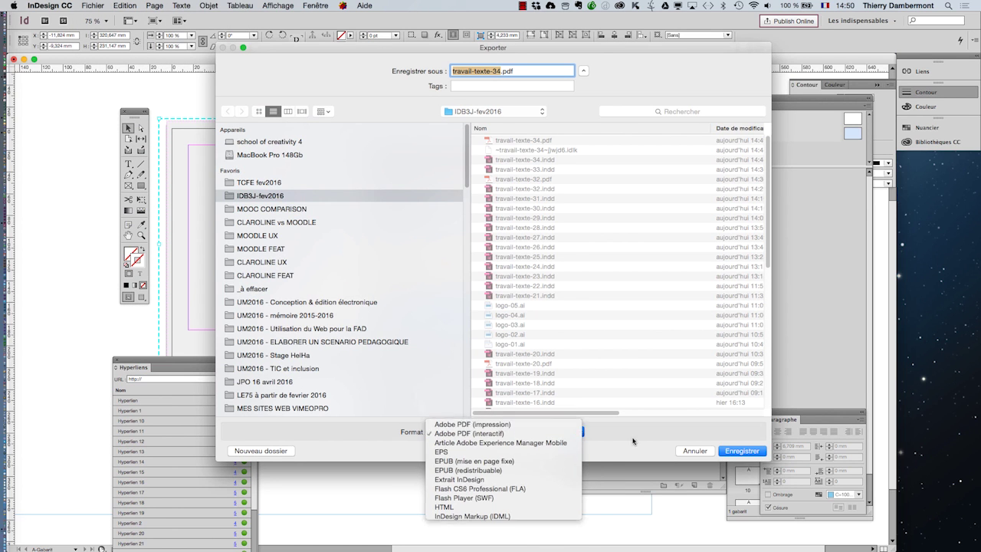
click(472, 424)
click(740, 452)
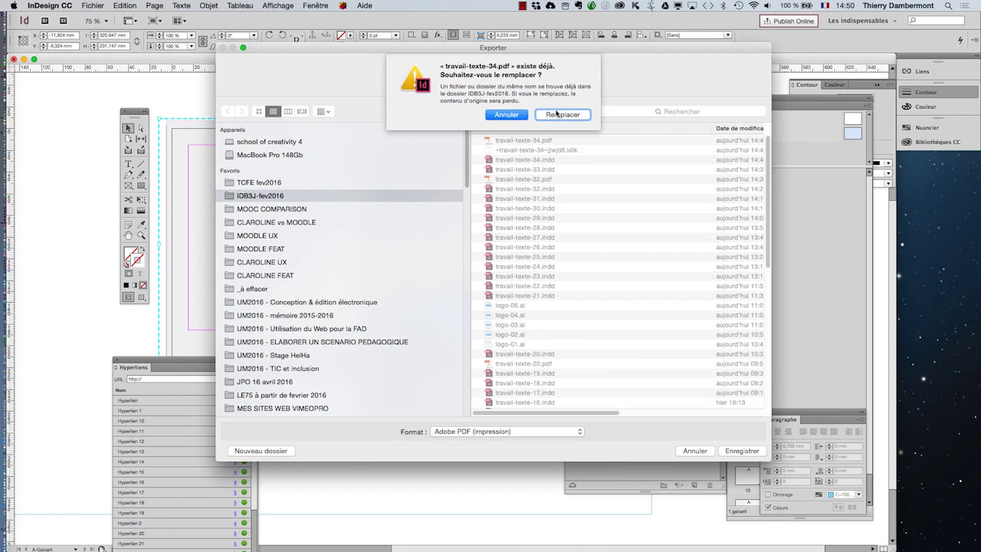
click(559, 114)
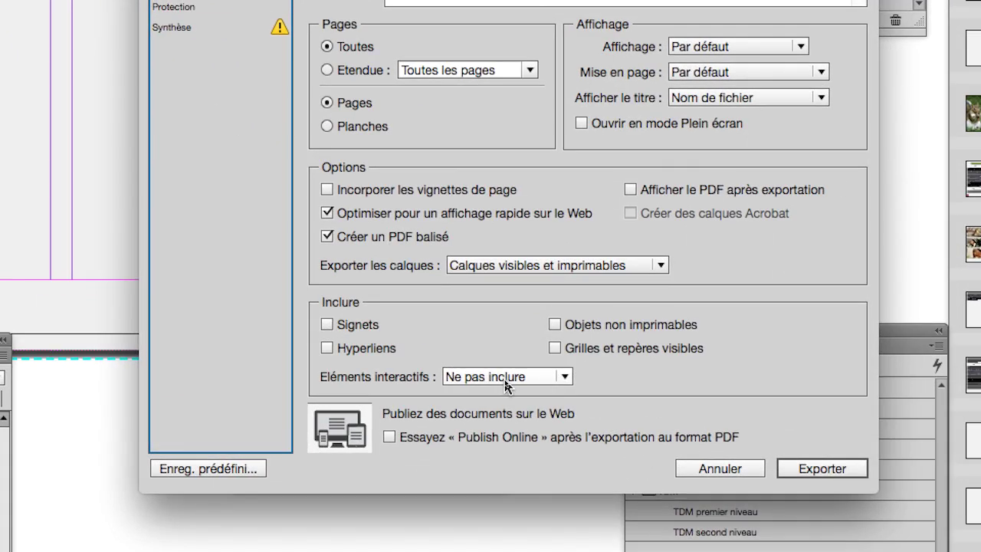
- Set interactive elements to Inclure l'aspect, include Signets, Hyperliens and Objets non imprimables, and export the print PDF
click(506, 379)
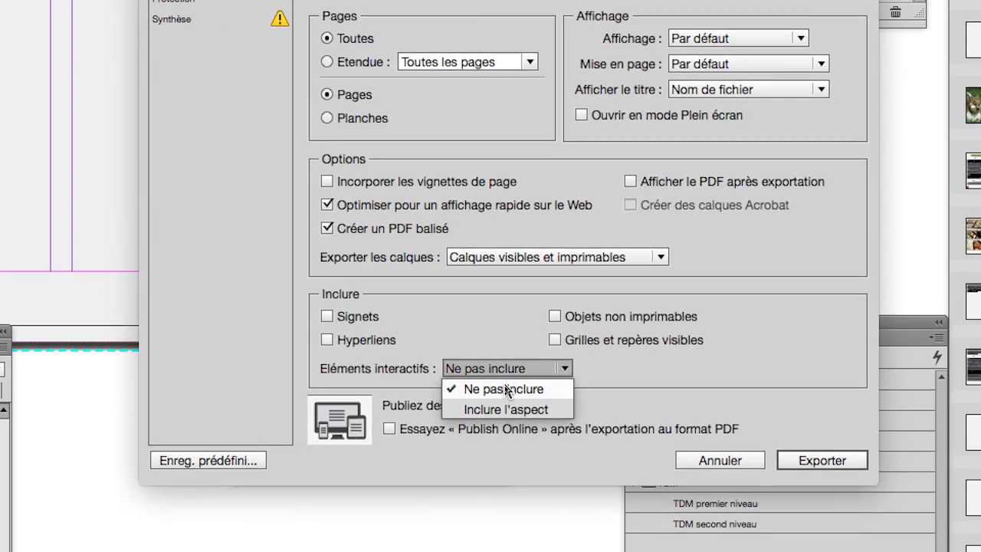
click(506, 397)
click(328, 328)
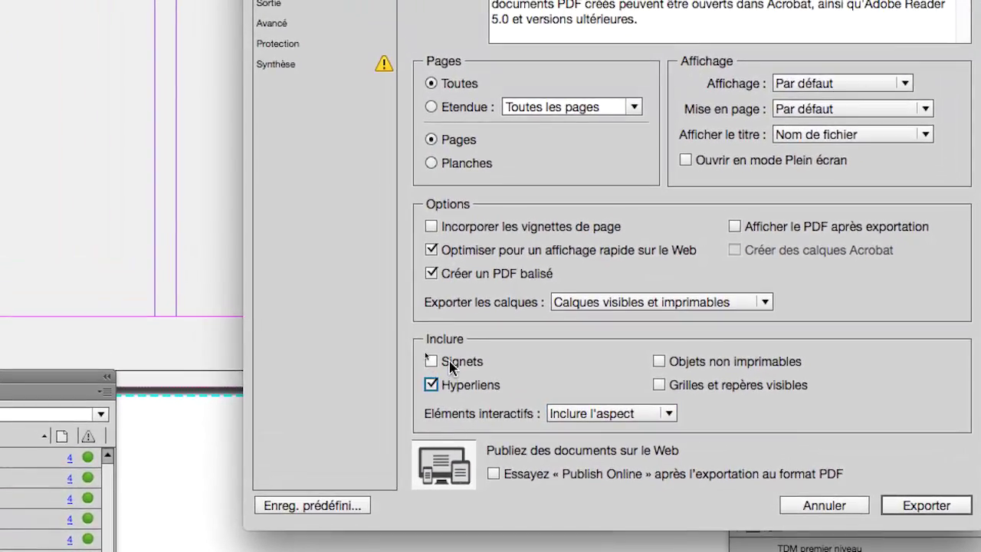
click(328, 305)
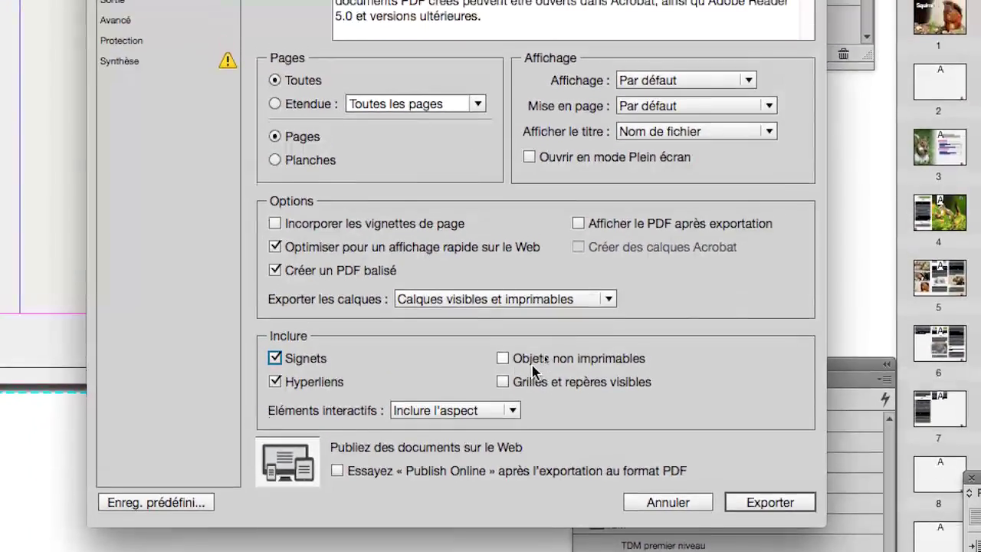
click(492, 343)
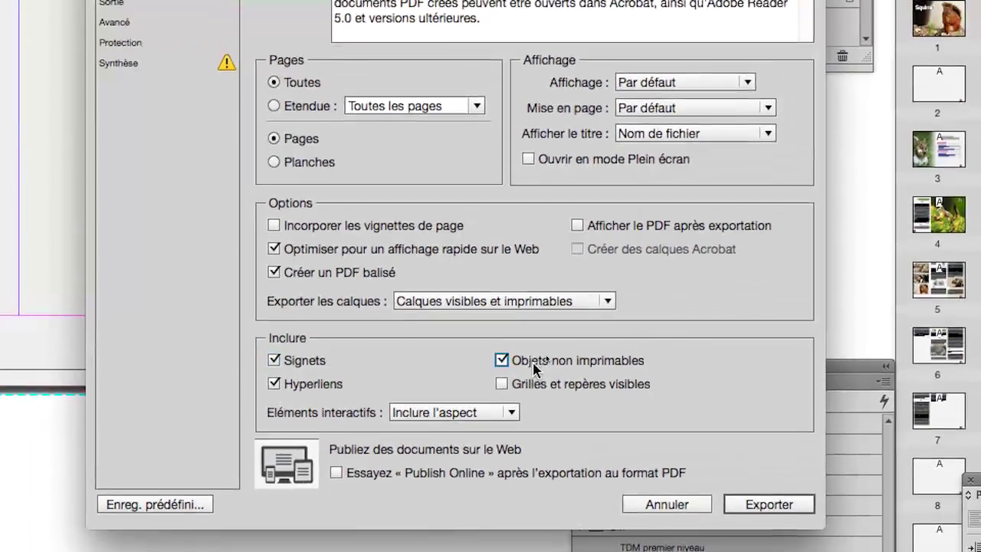
key(alt)
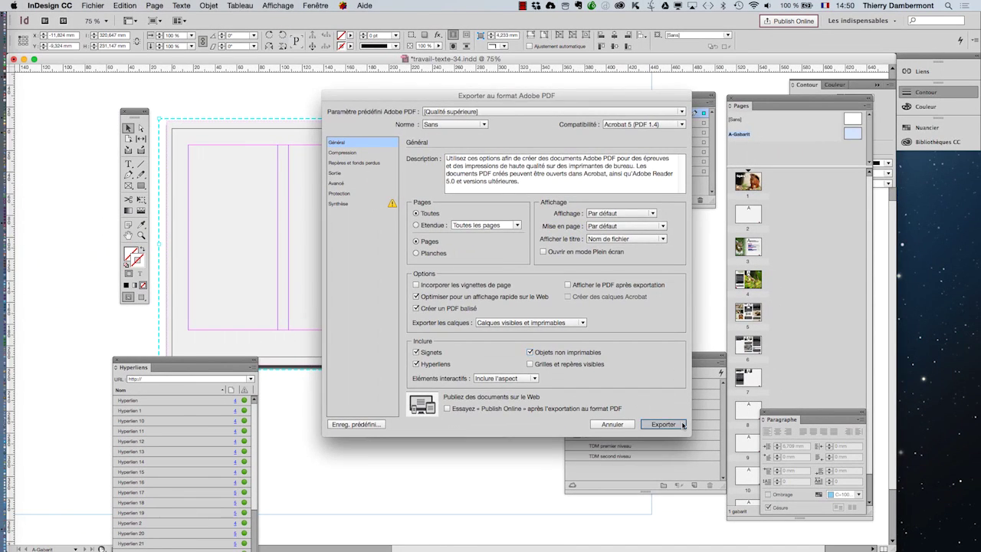
click(771, 492)
- Try to open travail-texte-34.pdf from the IDB3J-fev2016 folder in Finder
key(super+Tab)
key(super+Tab)
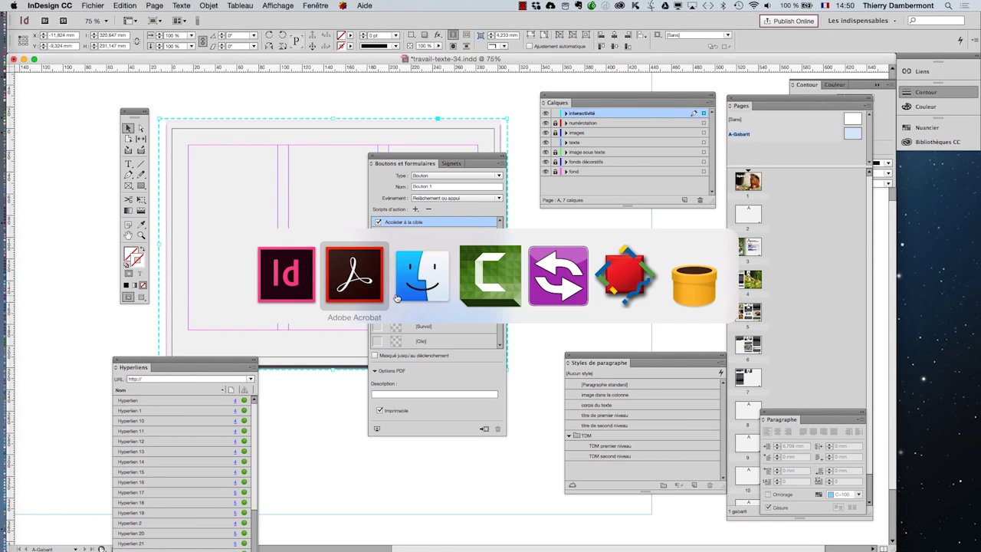
click(480, 120)
double_click(481, 120)
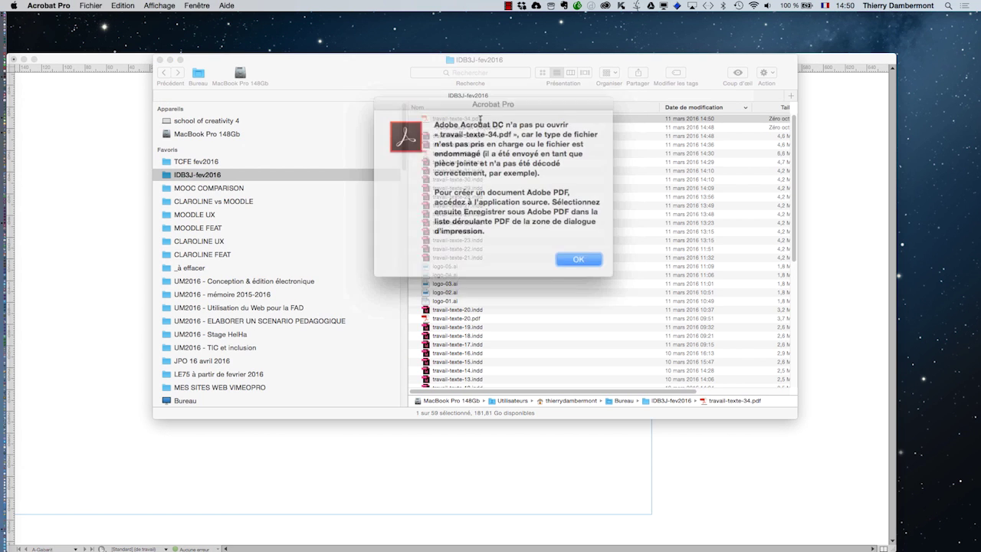
click(571, 257)
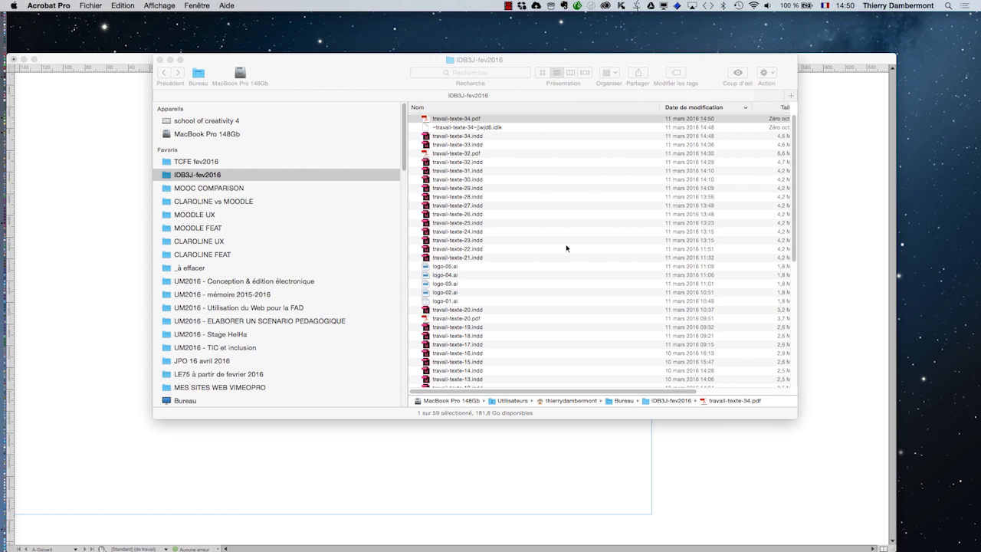
click(133, 60)
key(super+Tab)
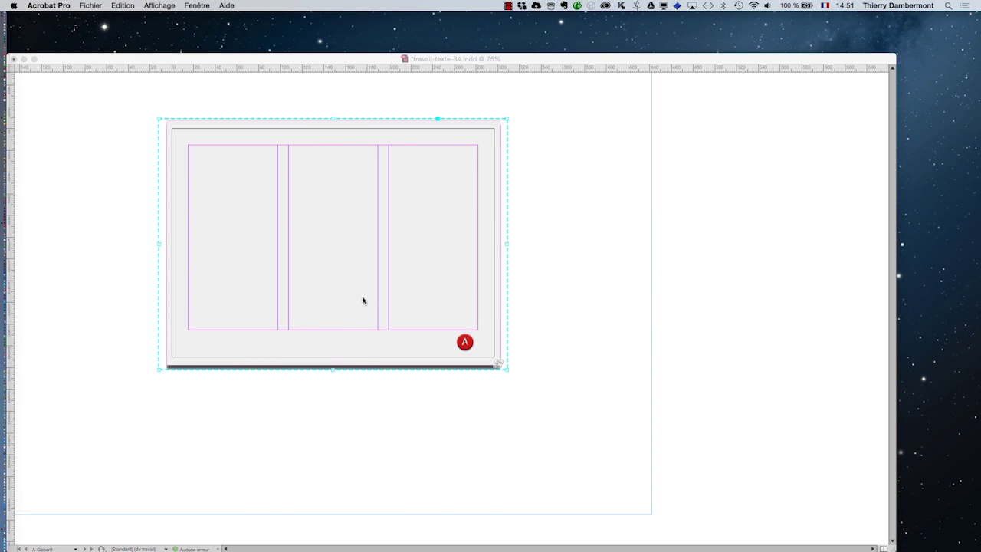
- Switch to Finder and open travail-texte-34.pdf from the IDB3J-fev2016 folder
key(super+Tab)
key(super+Tab)
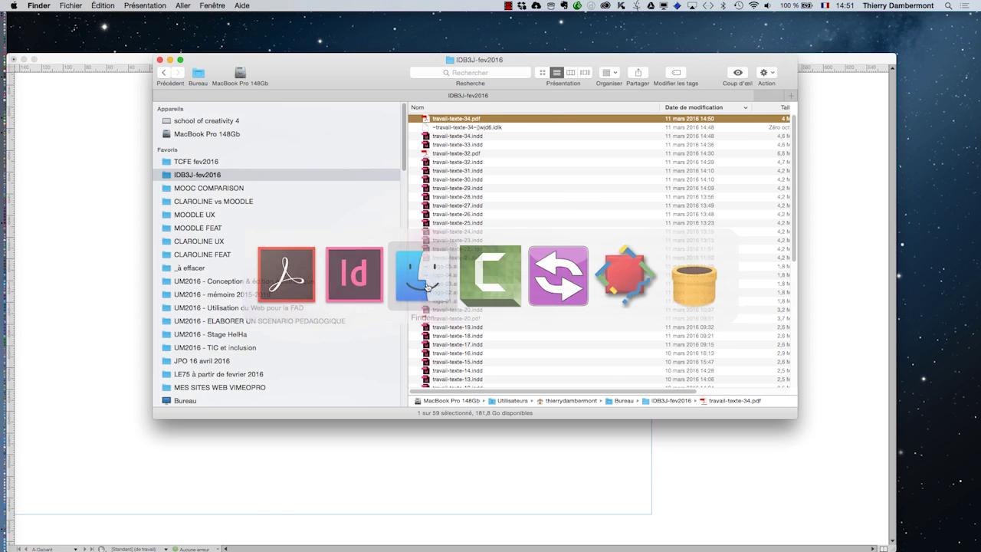
double_click(501, 121)
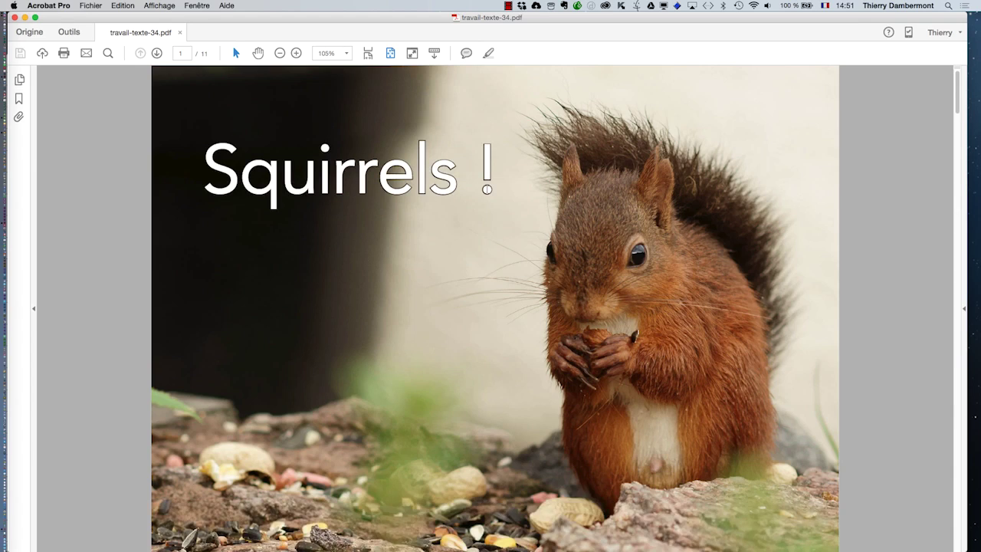
- Look through the print PDF up to page 7 and back to page 2, following the Squirrelsmania contents link and examining layout and page buttons
key(Right)
key(Right)
click(496, 234)
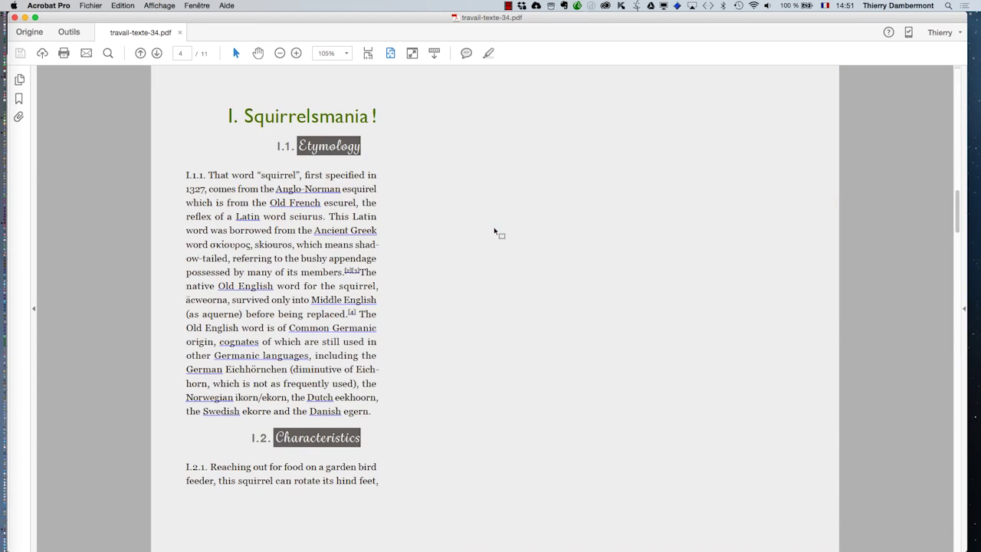
key(Right)
key(Right)
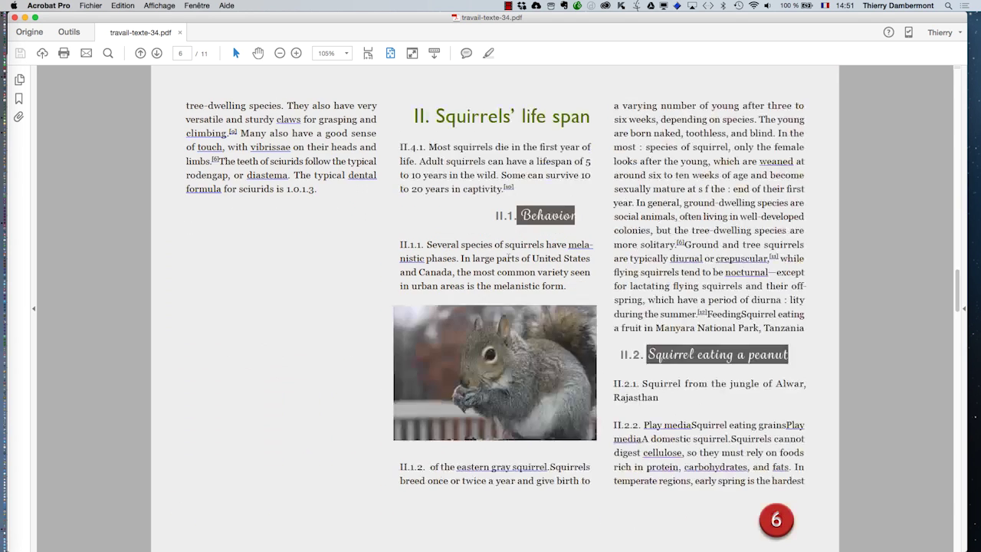
key(Right)
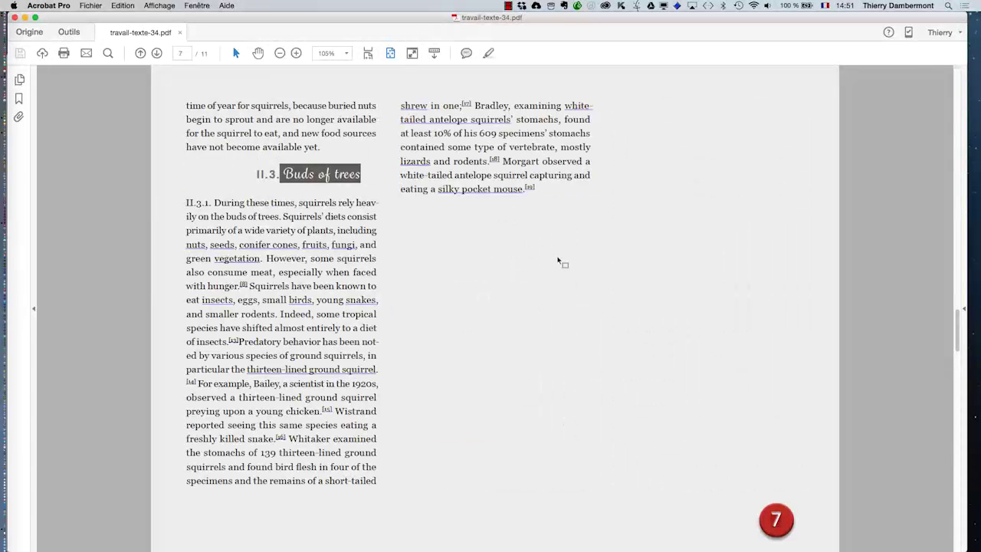
key(Left)
key(Left)
key(Left)
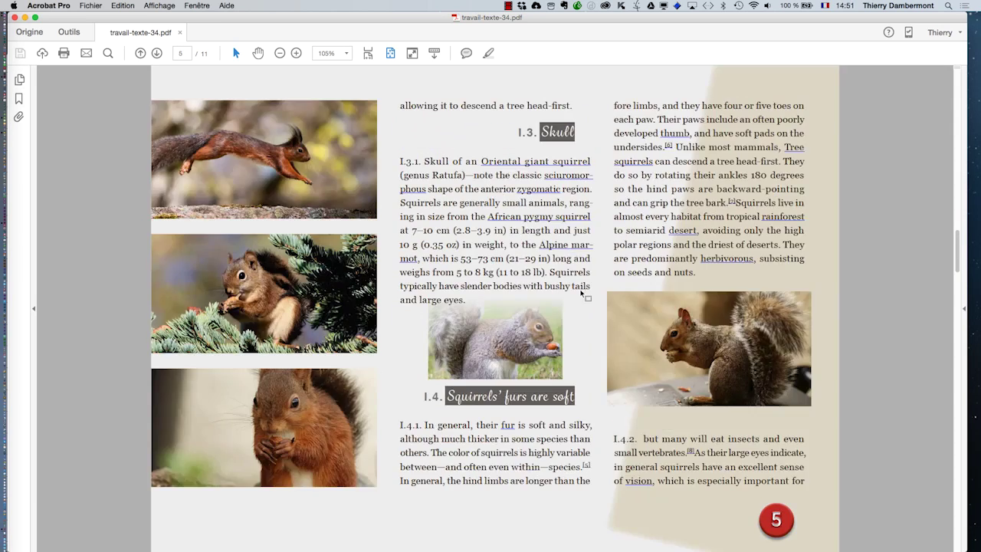
key(Left)
key(Left)
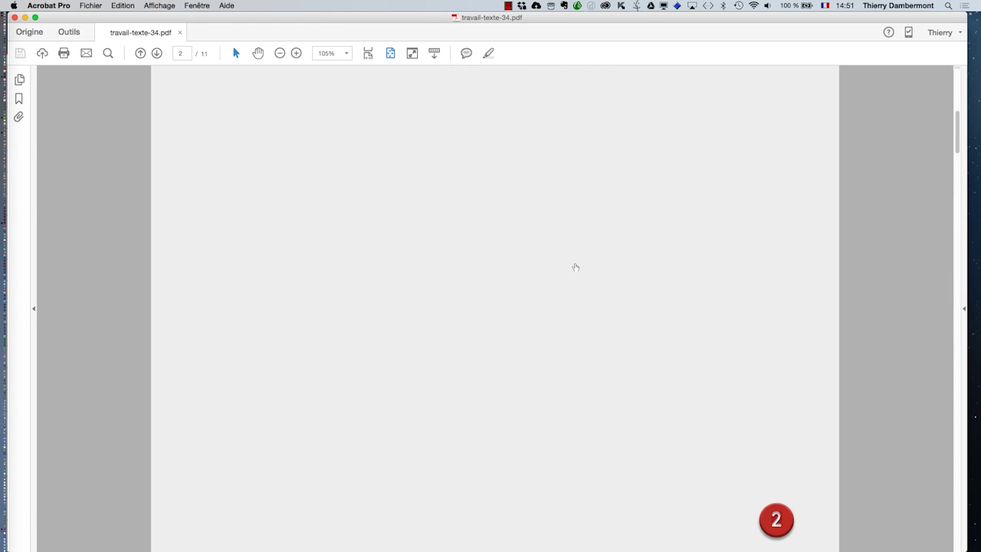
- Test the Skull and Behavior links on the contents page, returning to the contents between them
key(Right)
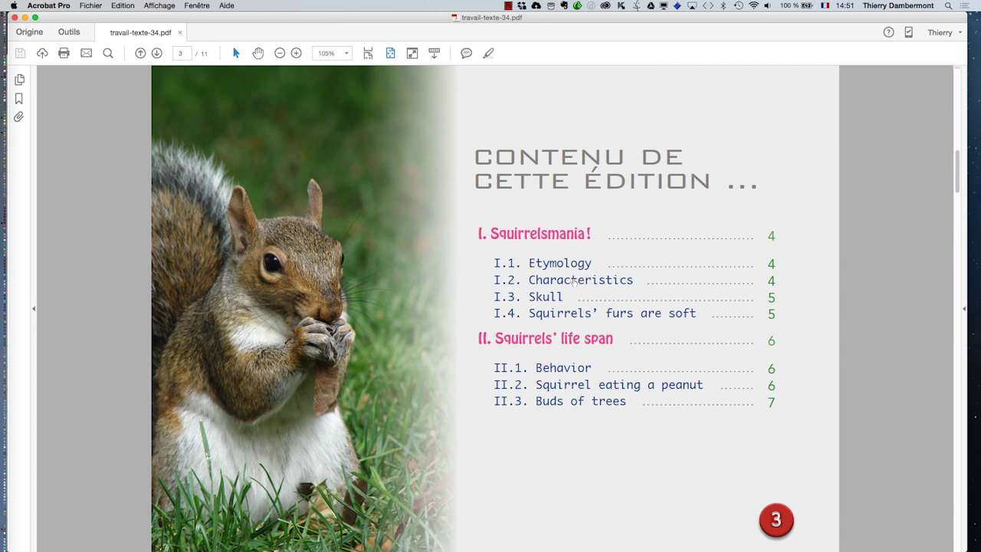
key(Right)
key(Left)
key(Left)
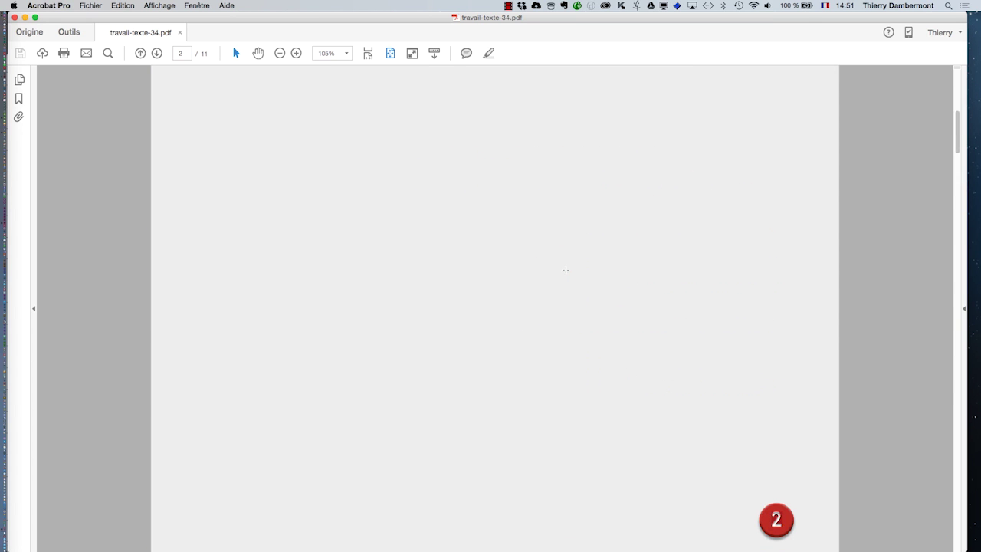
key(Right)
click(553, 298)
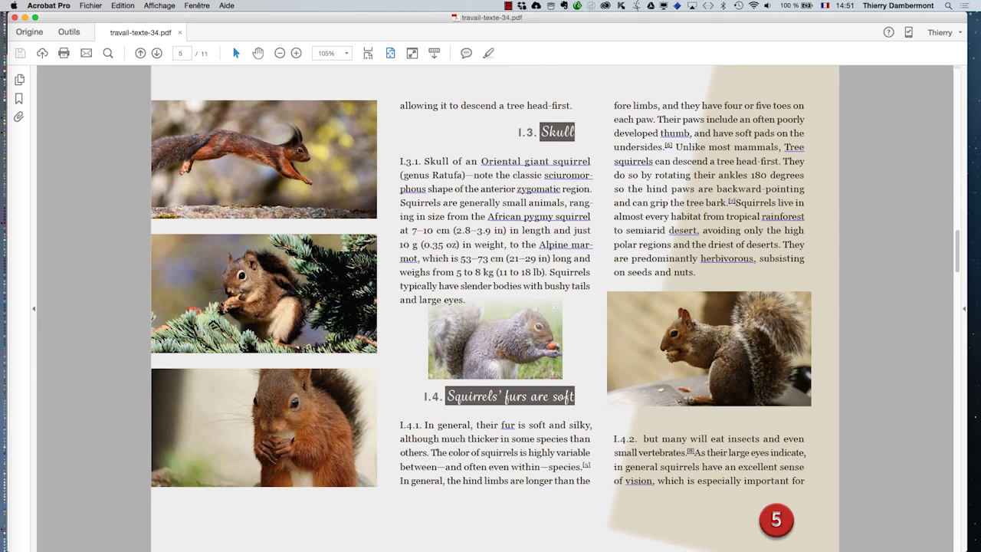
key(Left)
key(Left)
key(Left)
key(Right)
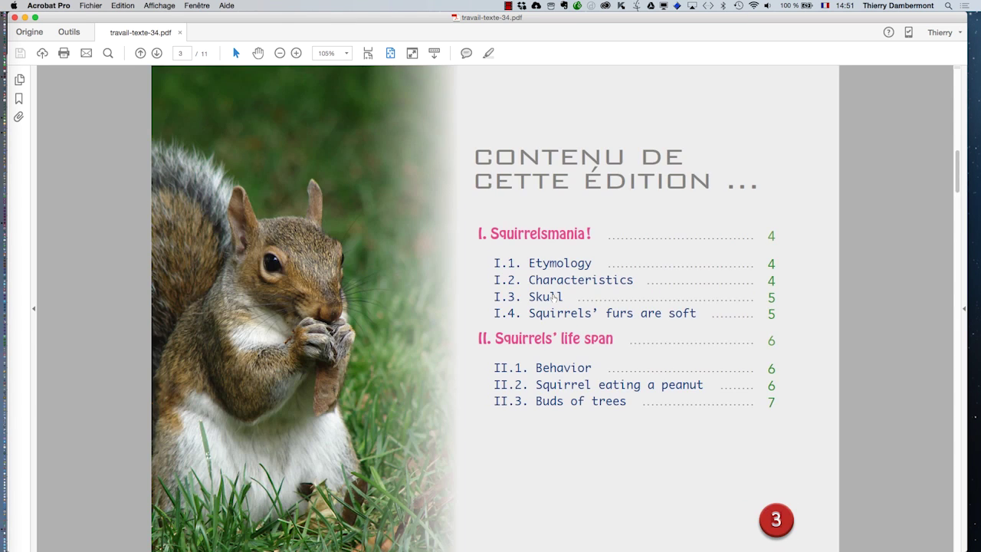
click(552, 372)
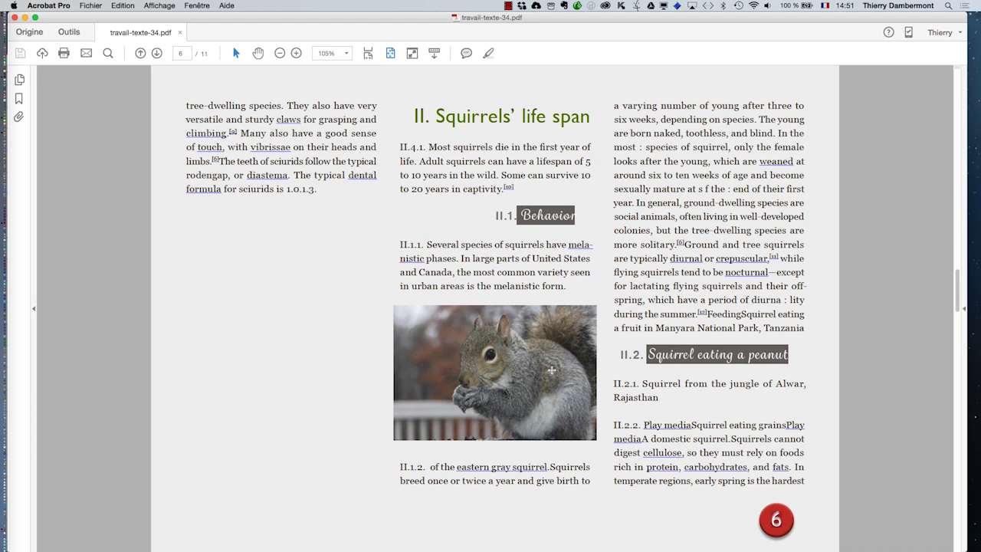
- Close the print PDF and switch back to the document in InDesign
click(15, 17)
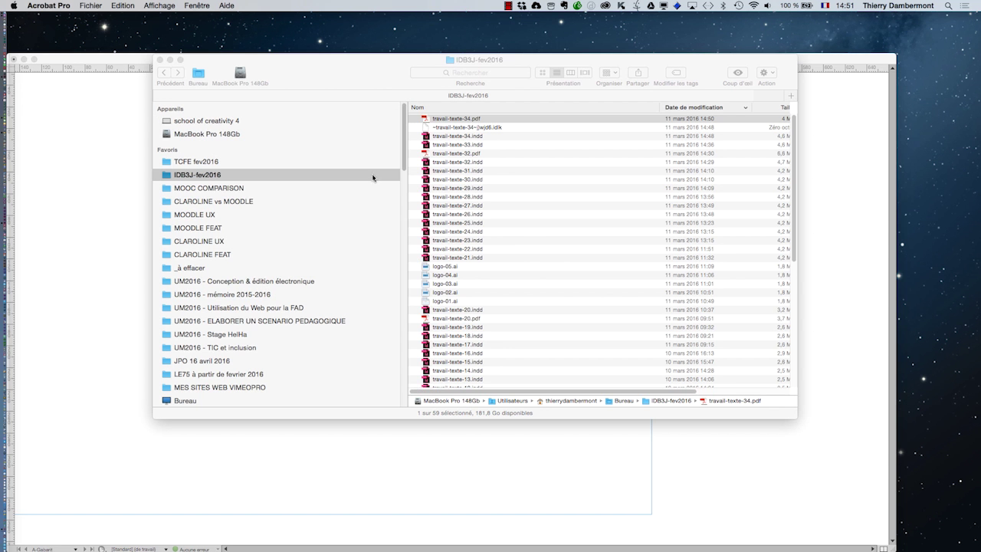
key(super+Tab)
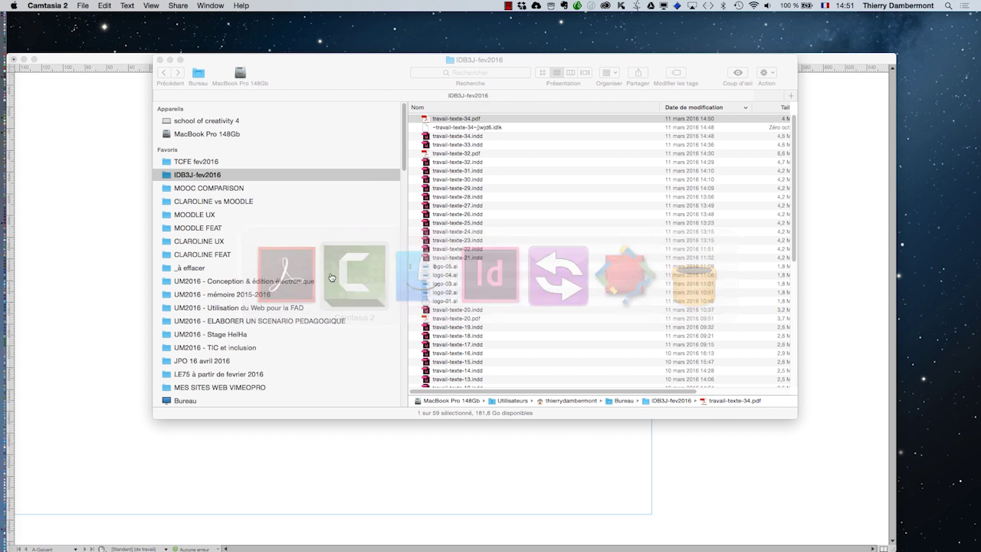
click(113, 56)
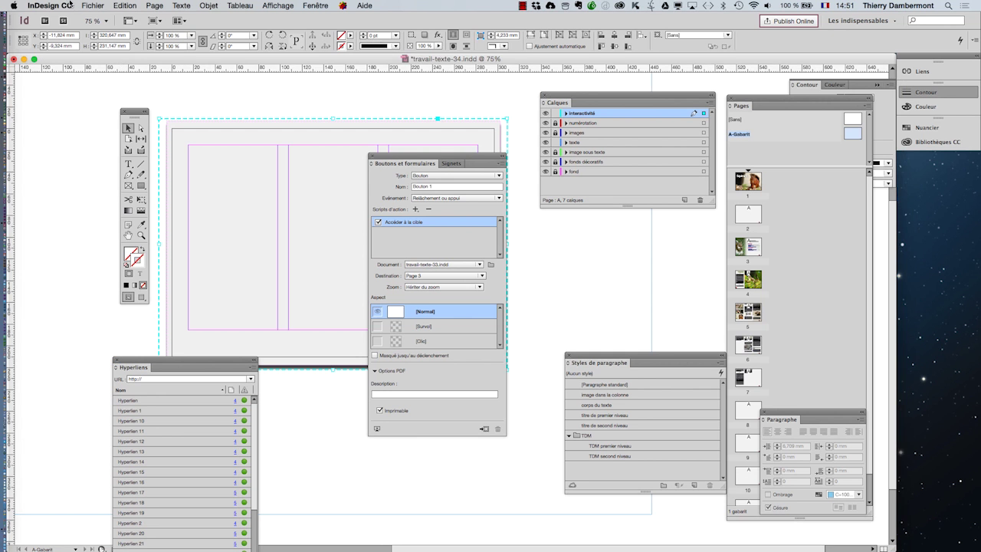
- Export all pages again in Adobe PDF (interactif) format, replacing the print version of travail-texte-34.pdf
click(93, 5)
click(115, 182)
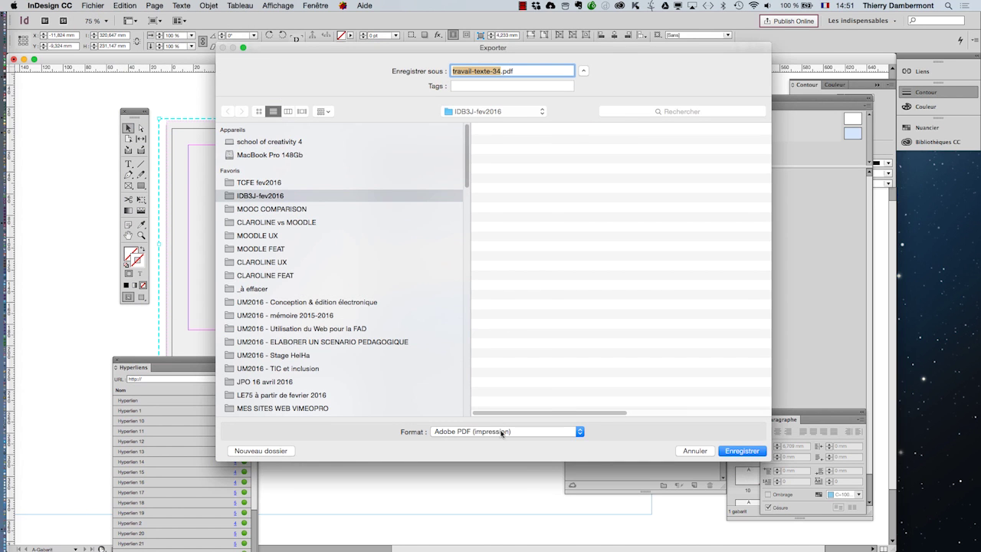
click(505, 431)
click(498, 441)
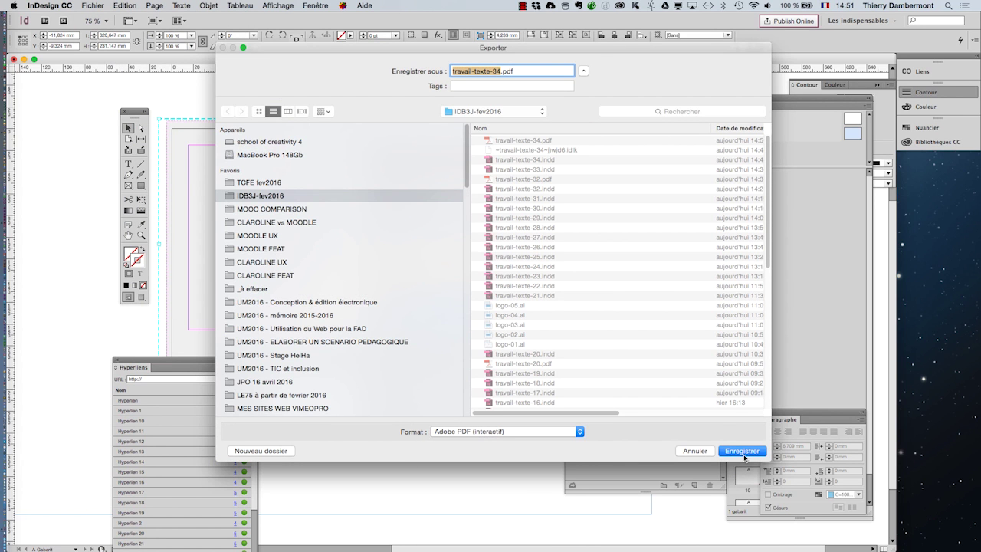
click(741, 451)
click(555, 119)
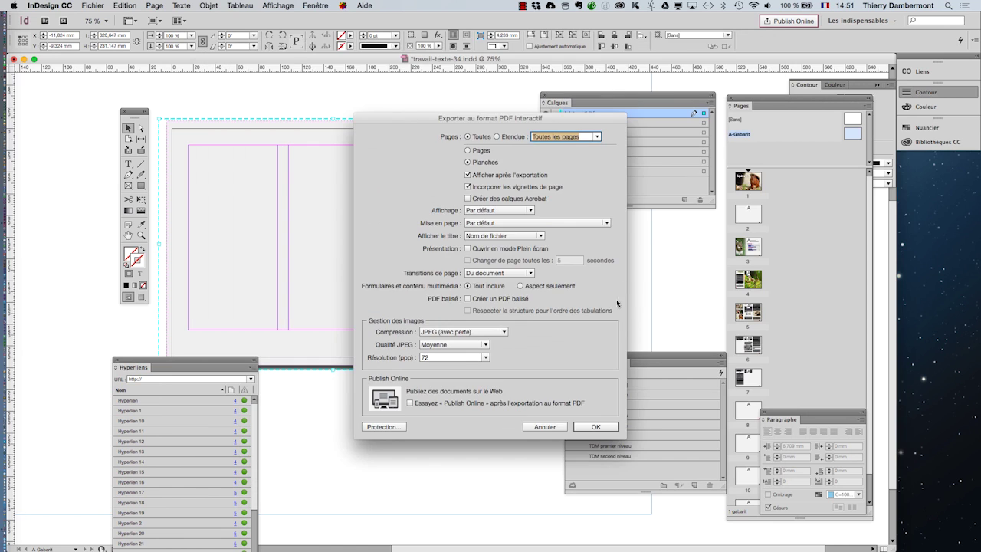
click(595, 427)
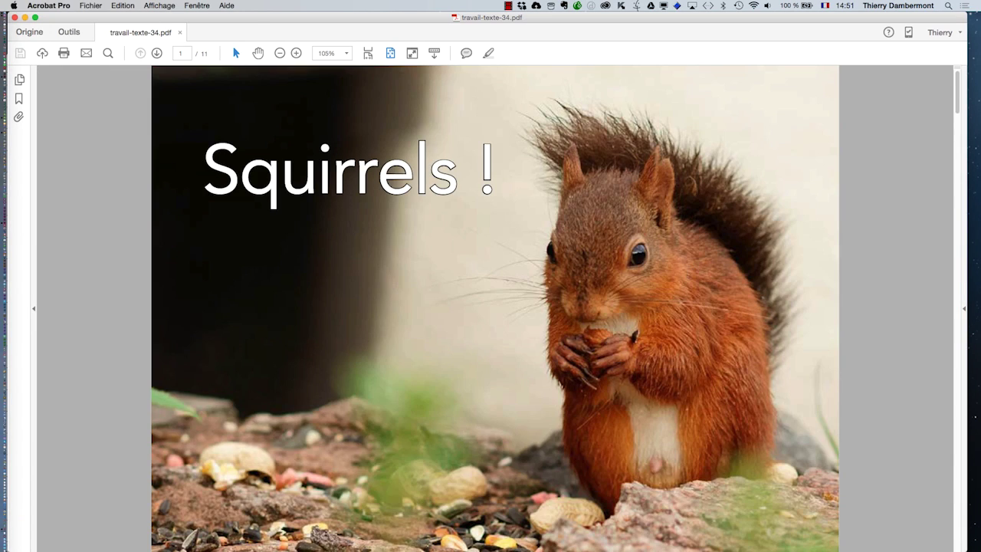
- Browse the interactive PDF, testing the contents page link to page 6 and the clickable page area there
scroll(416, 295, down, 2)
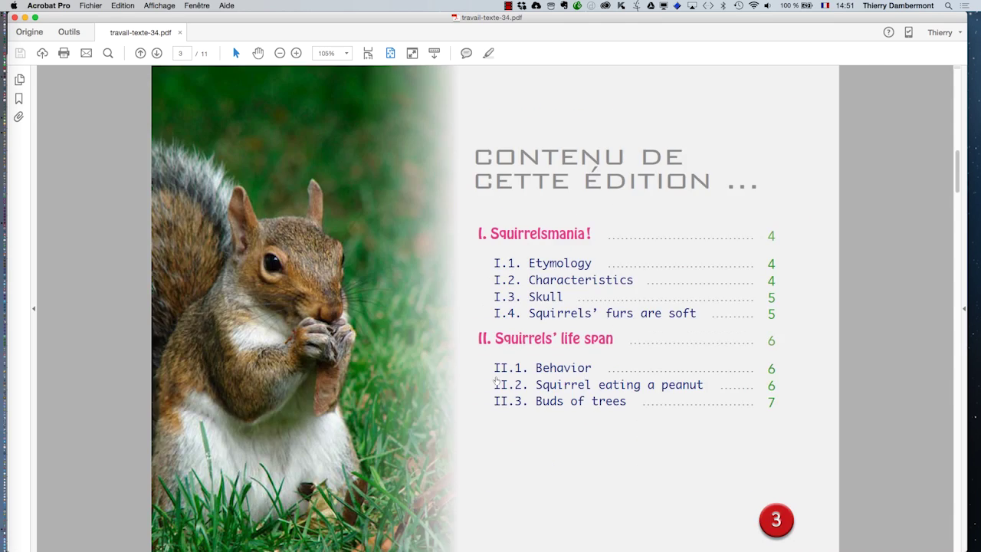
click(496, 380)
click(491, 396)
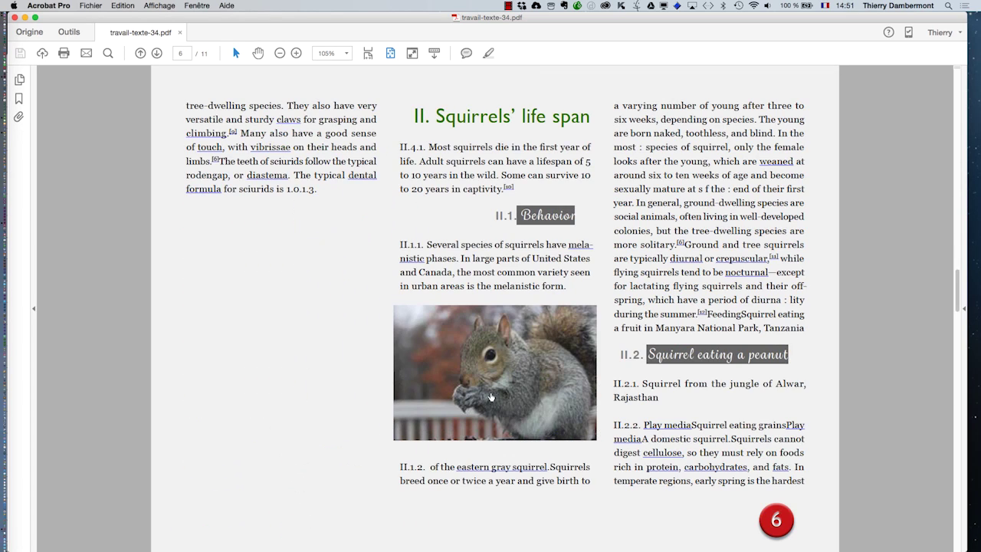
scroll(483, 400, down, 15)
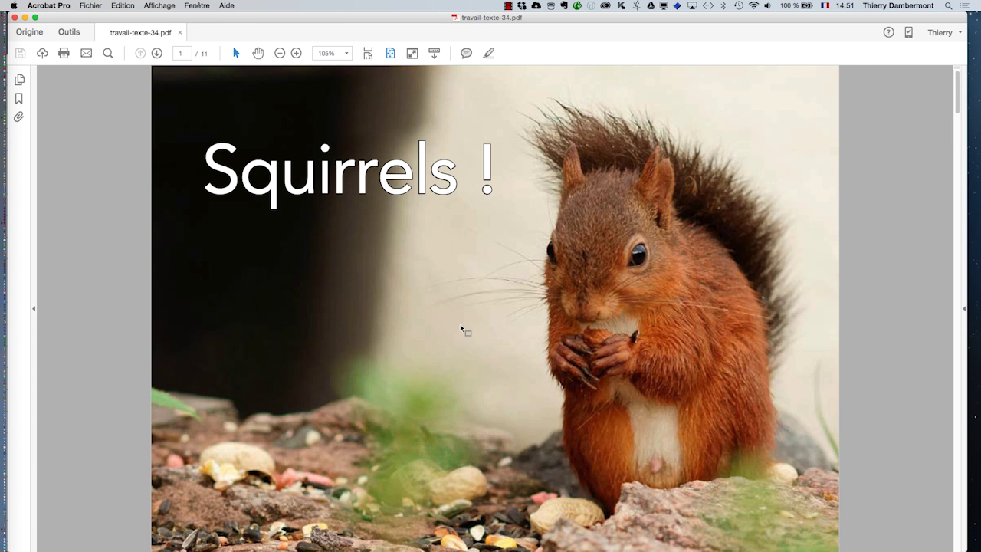
scroll(469, 354, down, 4)
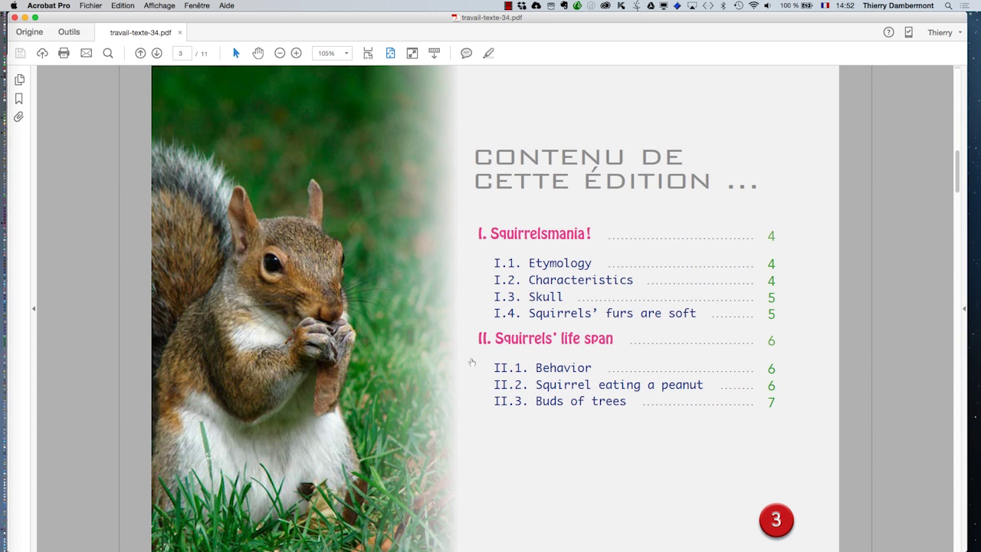
scroll(472, 370, down, 3)
- Close the interactive PDF and return to the document in InDesign
mouse_move(15, 25)
click(15, 18)
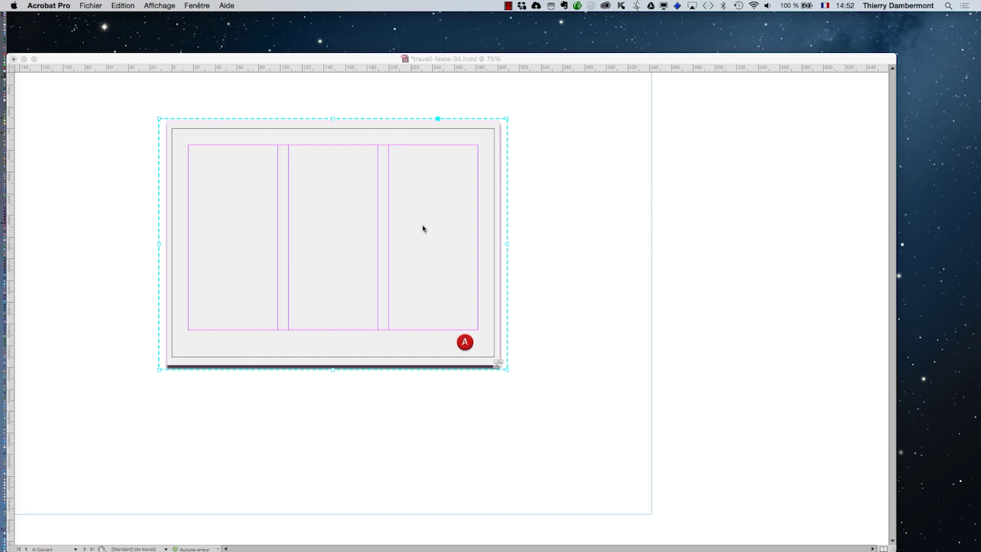
click(596, 329)
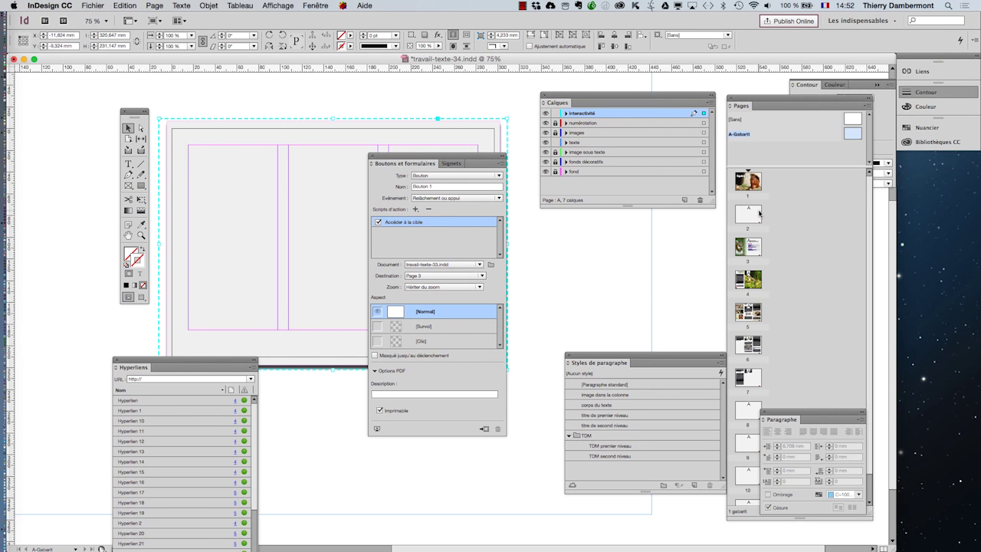
mouse_move(758, 215)
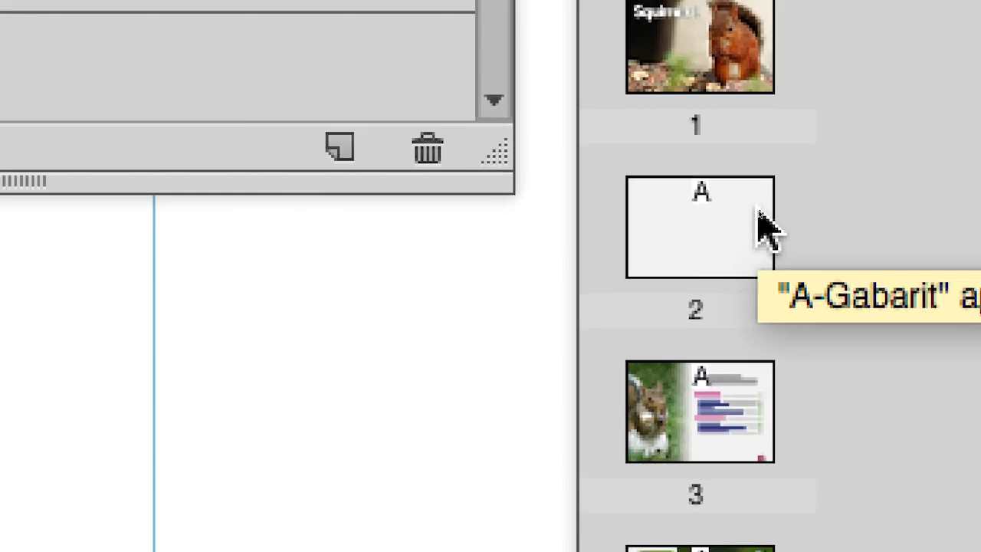